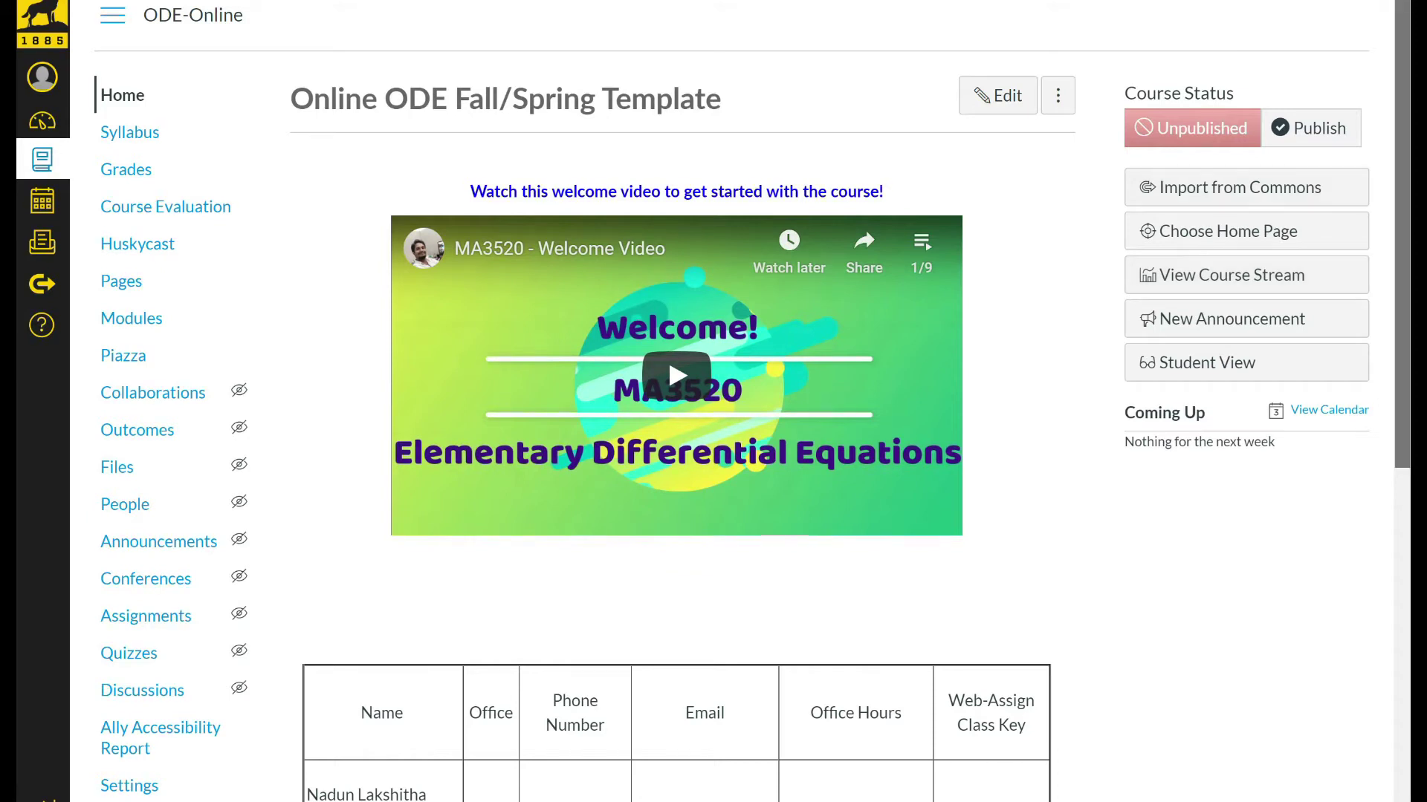
Look through the course home page, including the welcome video, the instructor contact table and the important documents, pages and links.
{"action": "scroll", "coordinate": [713, 401], "scroll_direction": "down", "scroll_amount": 1}
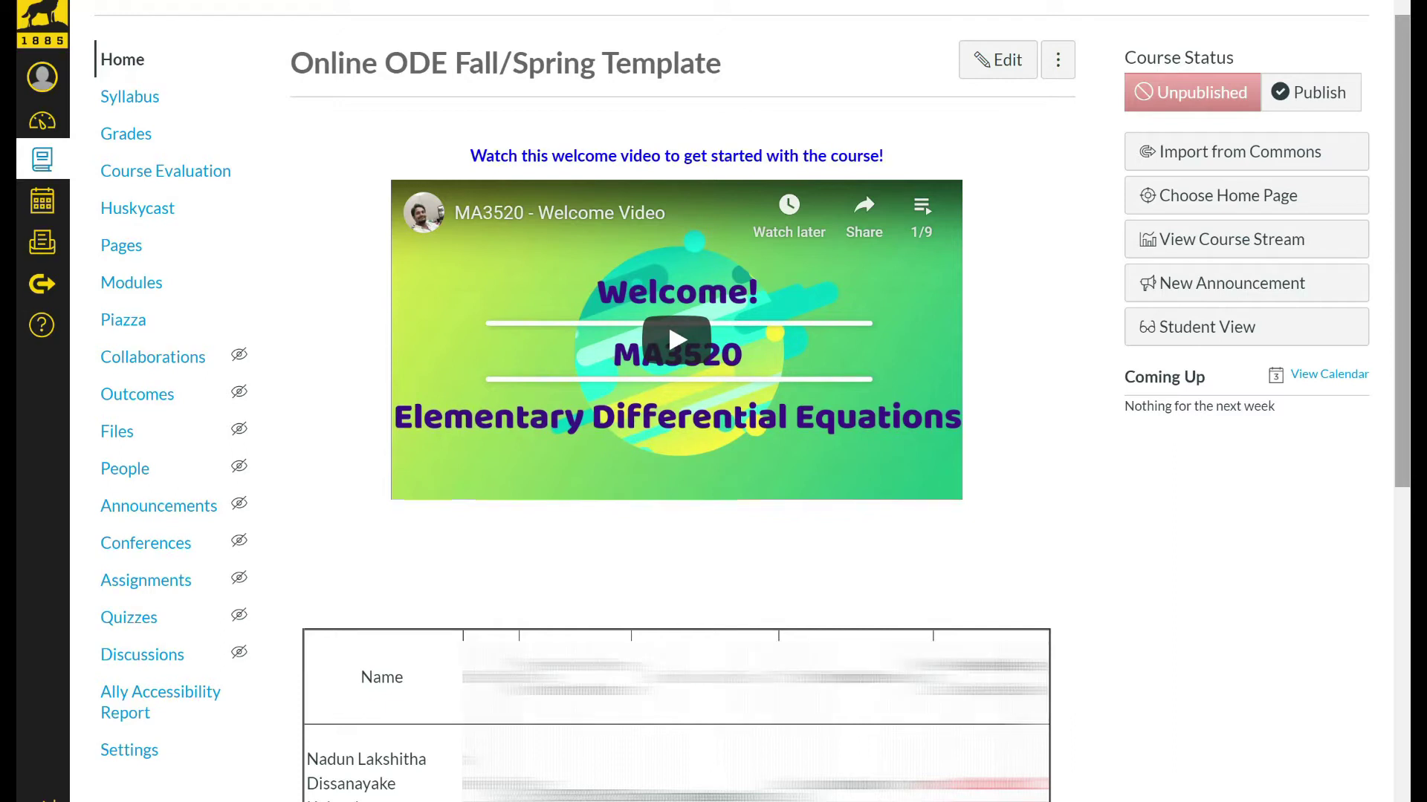
{"action": "scroll", "coordinate": [713, 401], "scroll_direction": "down", "scroll_amount": 2}
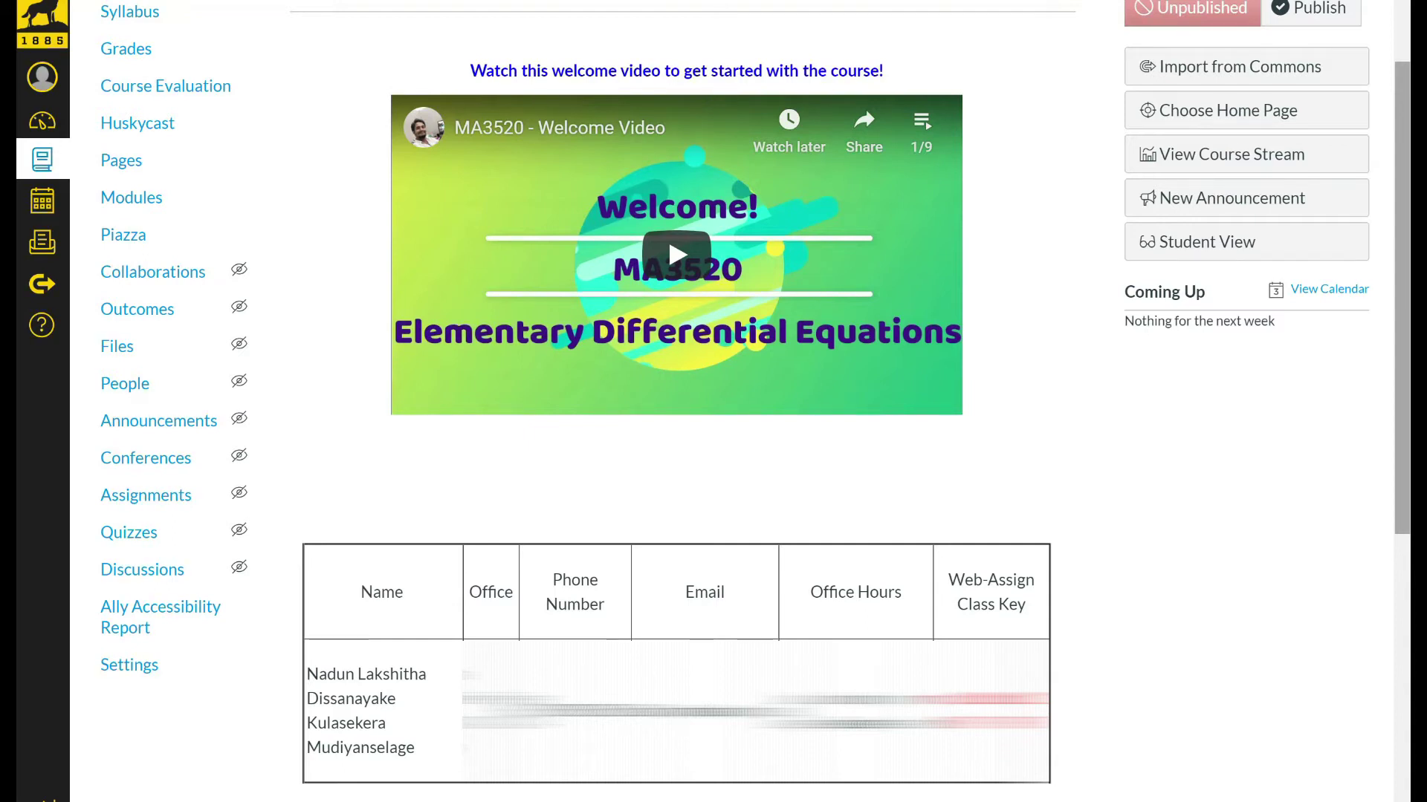
{"action": "scroll", "coordinate": [743, 401], "scroll_direction": "down", "scroll_amount": 5}
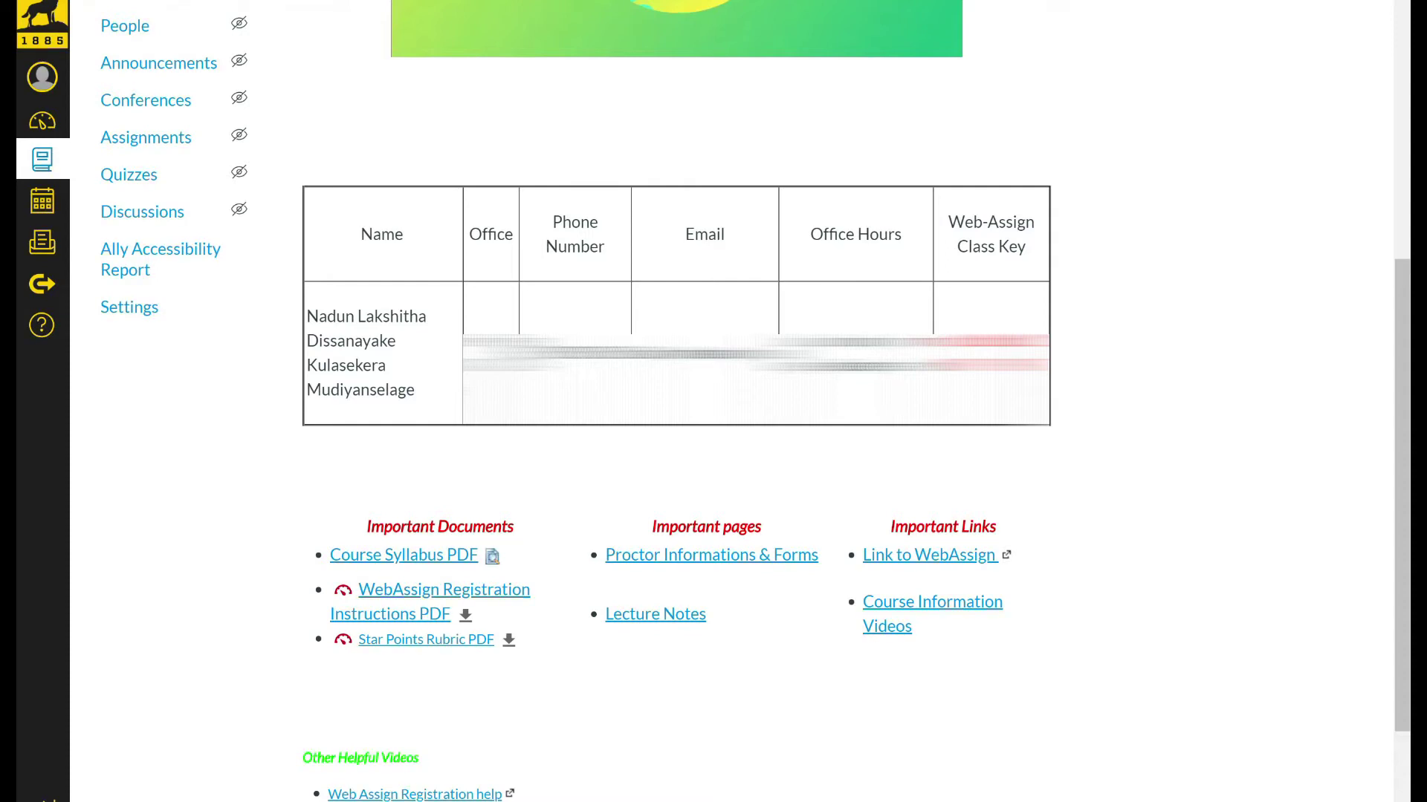
{"action": "scroll", "coordinate": [714, 401], "scroll_direction": "up", "scroll_amount": 3}
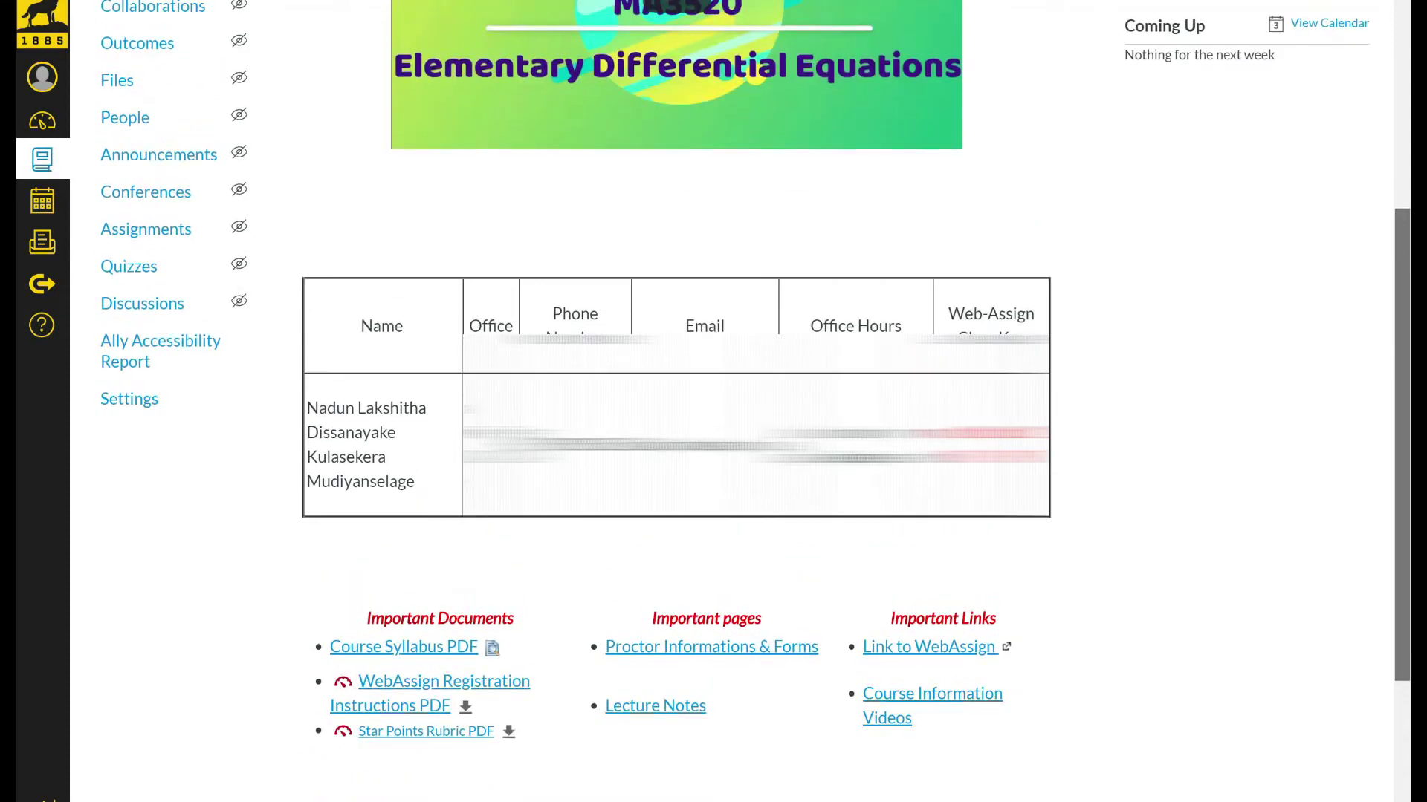
{"action": "scroll", "coordinate": [713, 401], "scroll_direction": "up", "scroll_amount": 2}
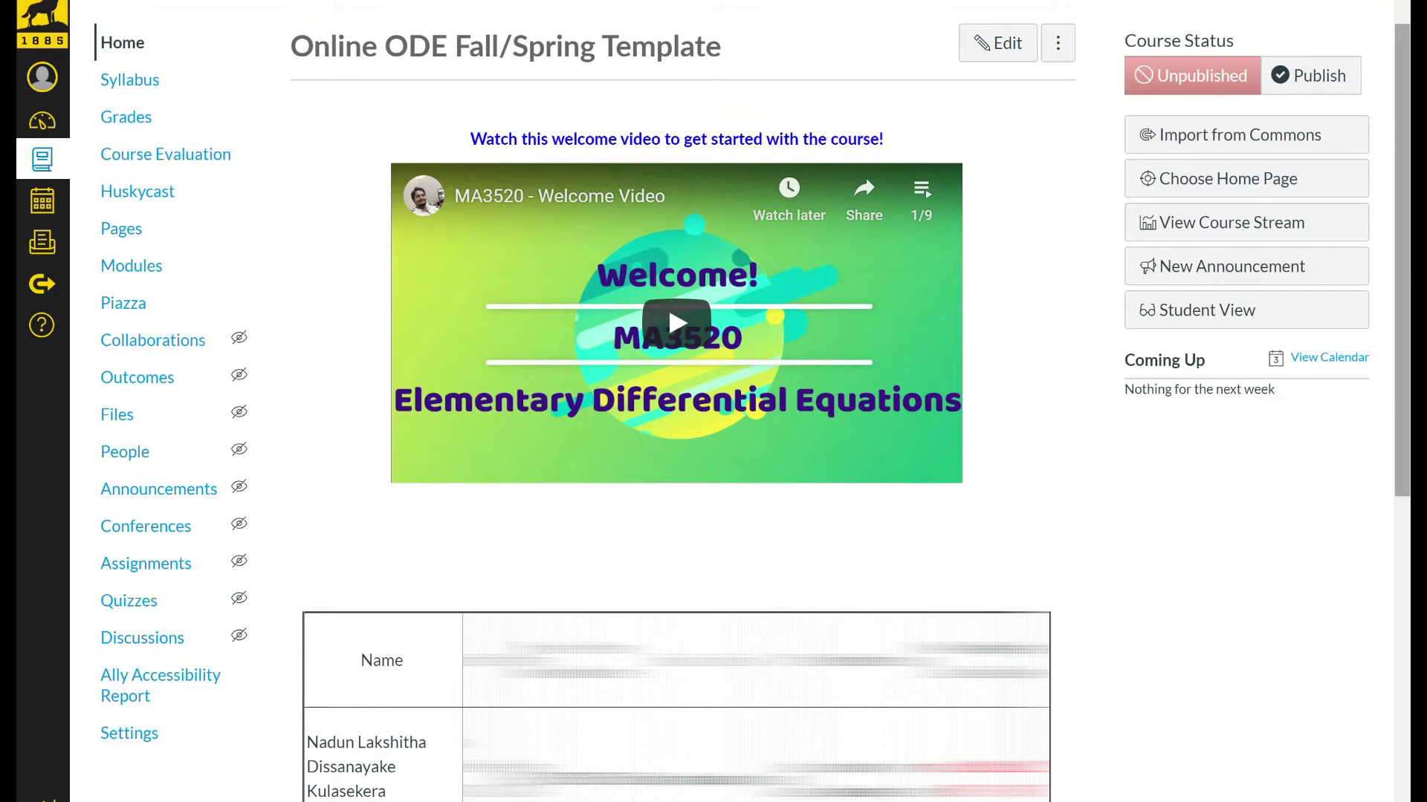
{"action": "scroll", "coordinate": [668, 355], "scroll_direction": "up", "scroll_amount": 1}
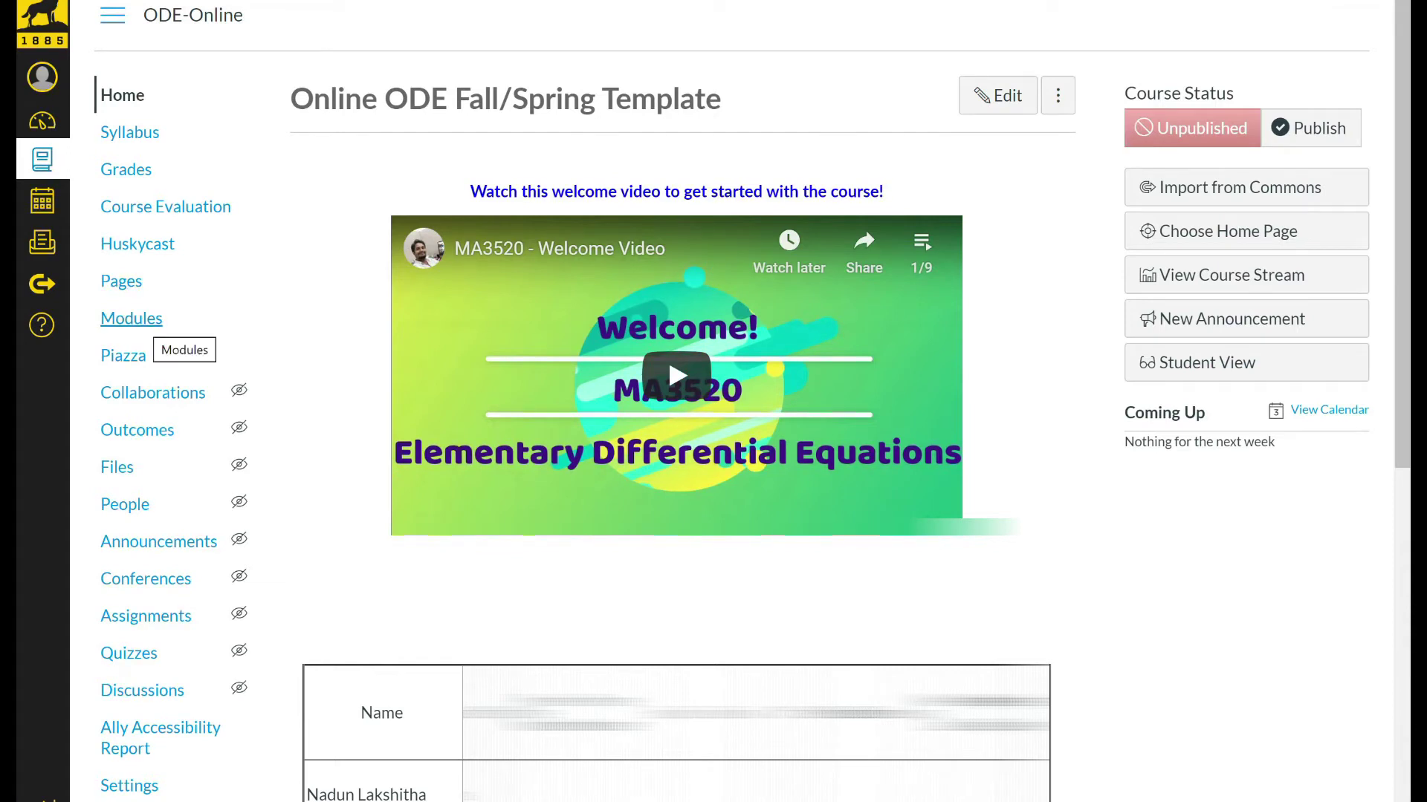
Open the course modules and expand Week 1 to examine its lecture notes, videos and quizzes.
{"action": "left_click", "coordinate": [131, 318]}
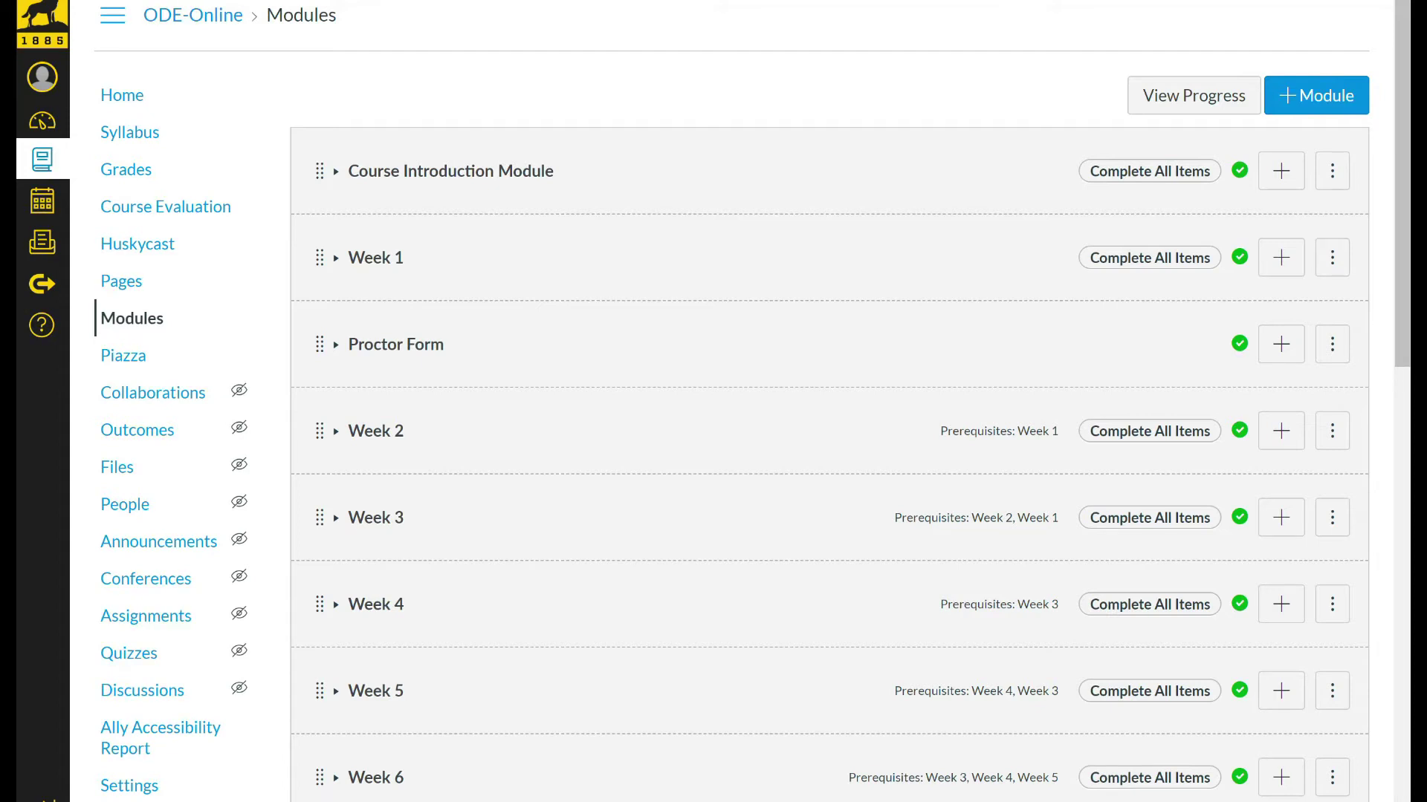
{"action": "left_click", "coordinate": [376, 258]}
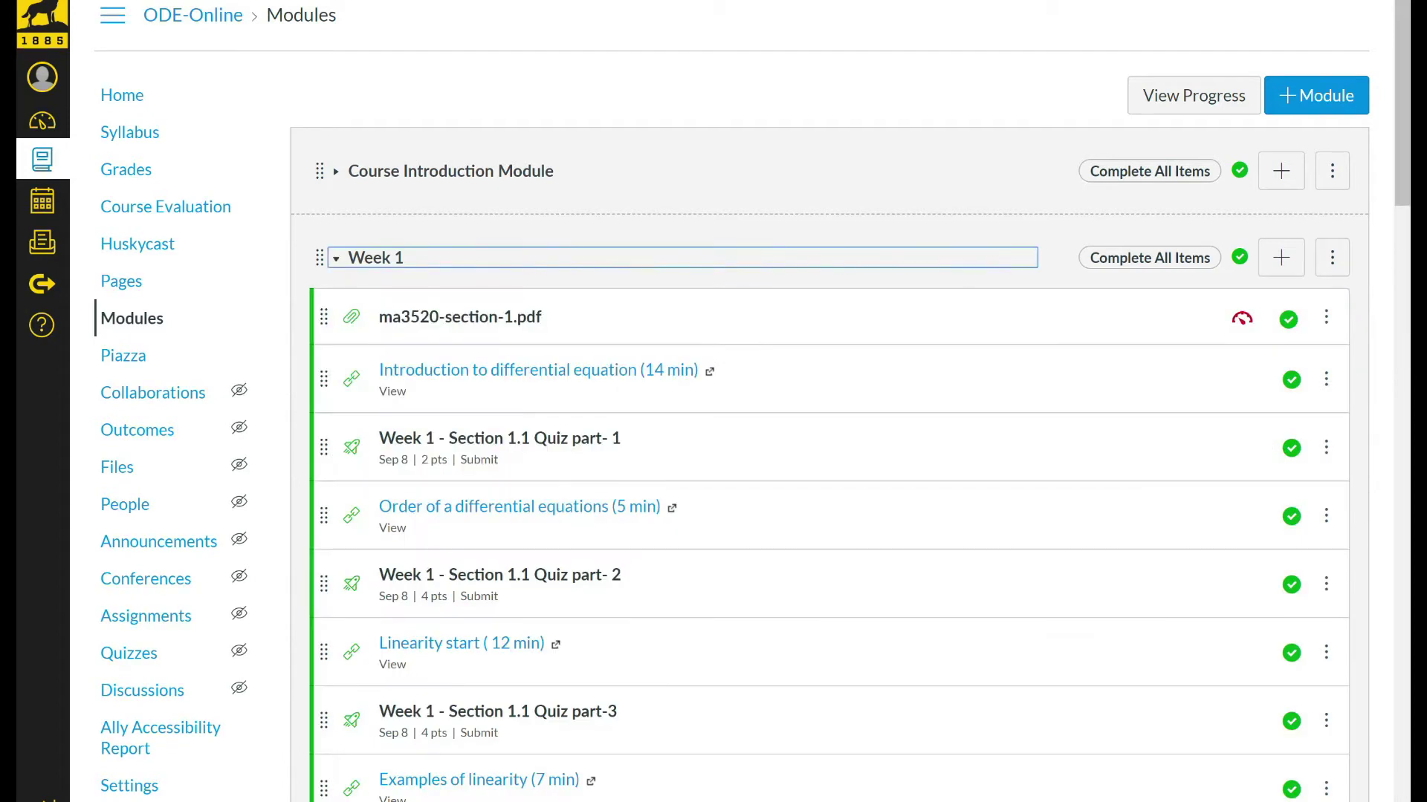
{"action": "scroll", "coordinate": [731, 402], "scroll_direction": "down", "scroll_amount": 1}
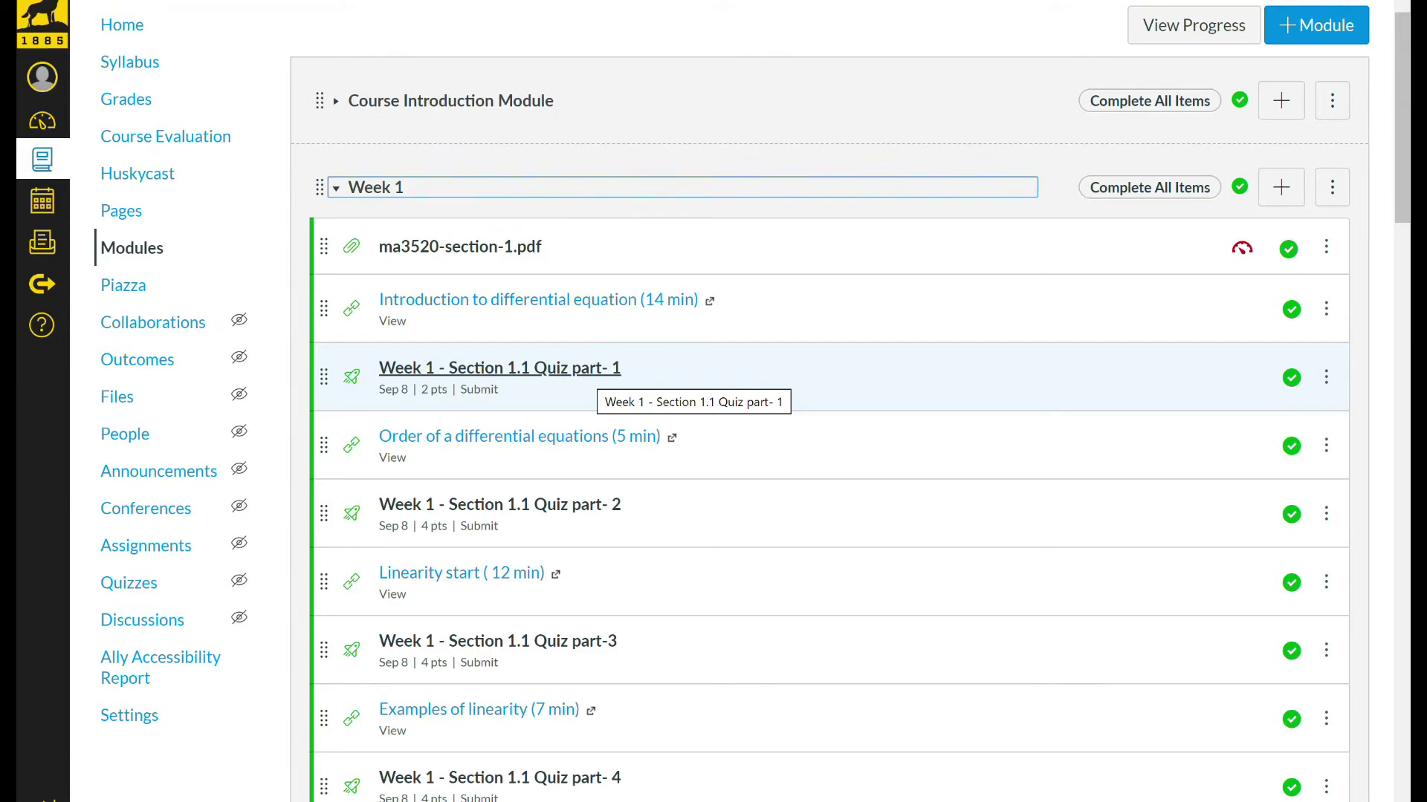
{"action": "scroll", "coordinate": [669, 387], "scroll_direction": "down", "scroll_amount": 3}
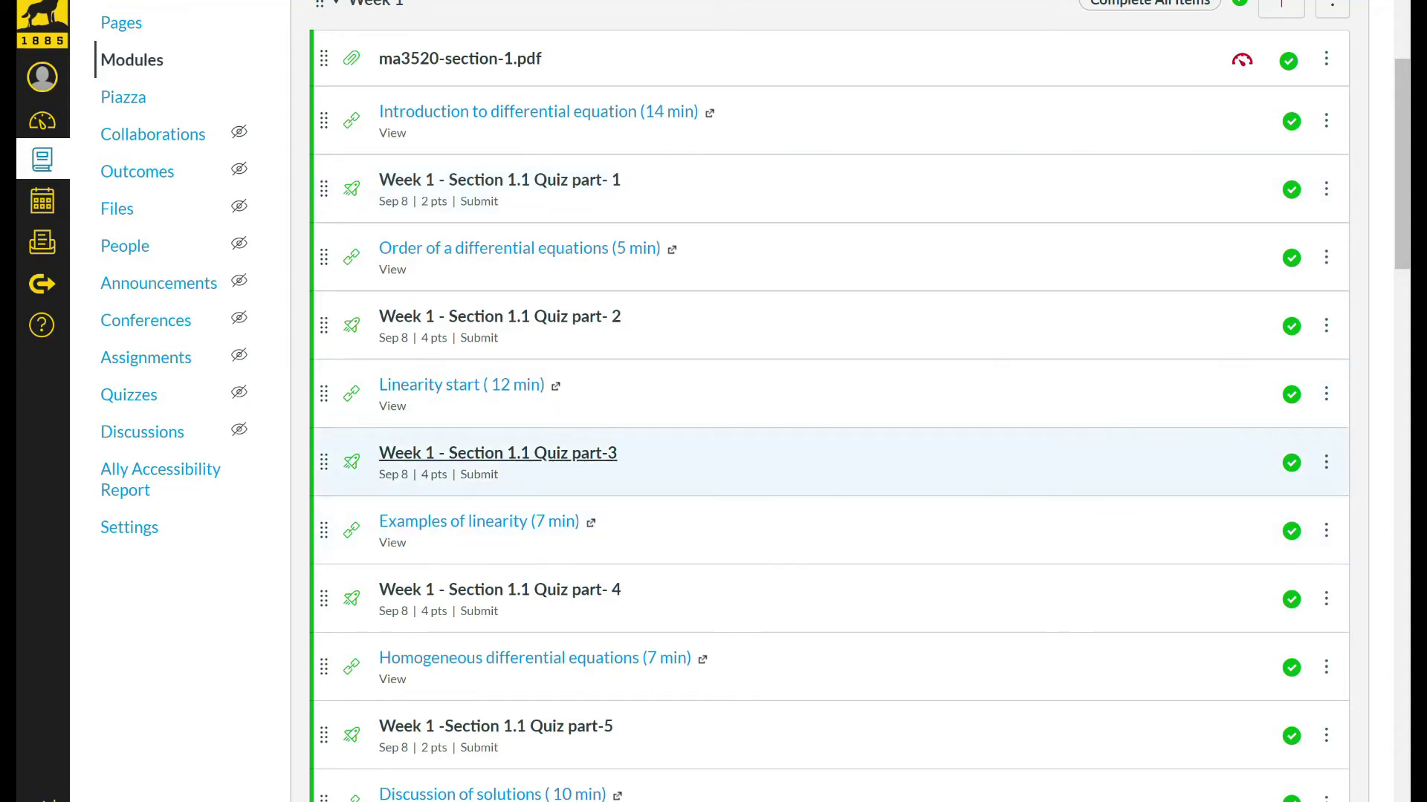
In the Week 3 Quiz 2.3 - part 1 preview, answer 1 for Questions 1 and 2, 2xy/x⁴ for Question 3, answer Question 4, and submit.
{"action": "left_click", "coordinate": [498, 453]}
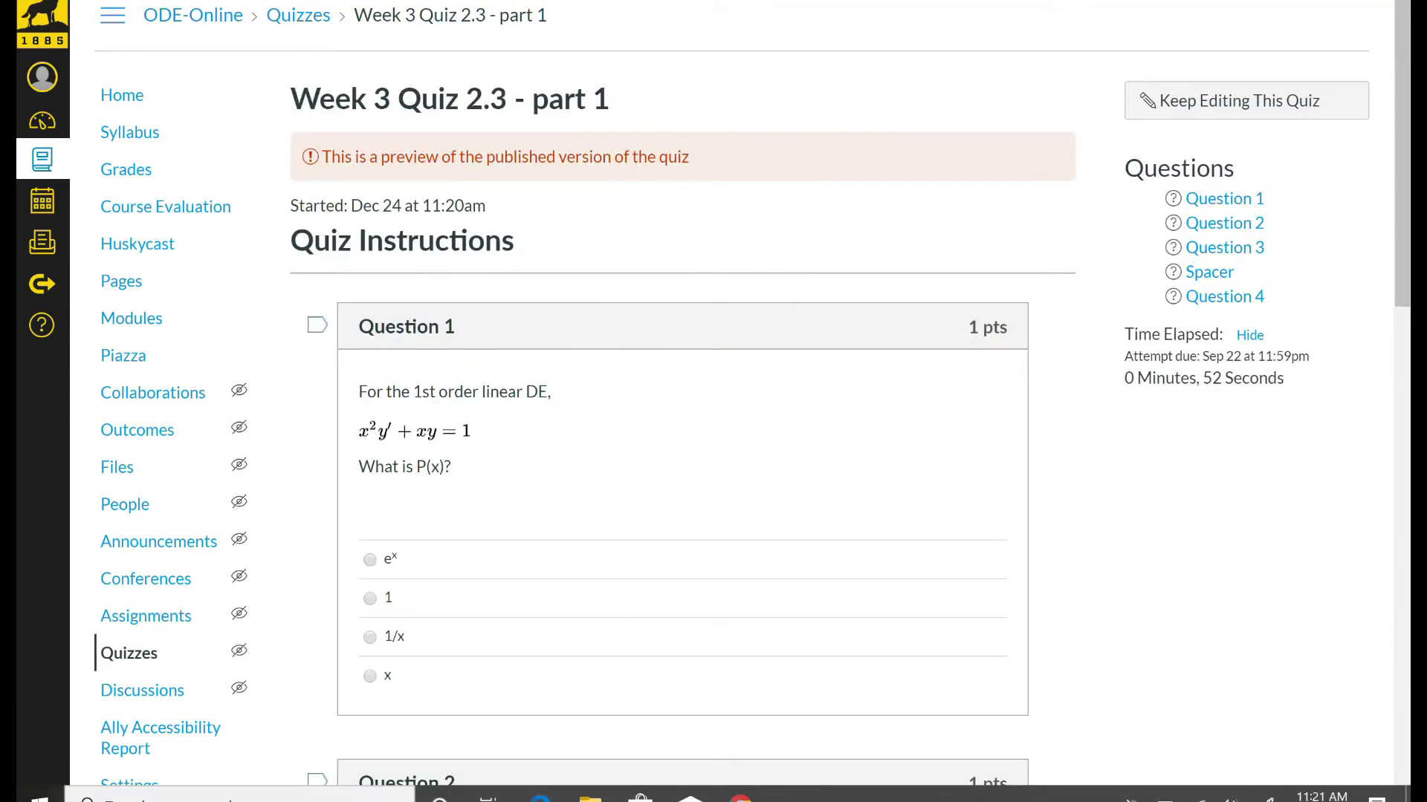
{"action": "left_click", "coordinate": [370, 599]}
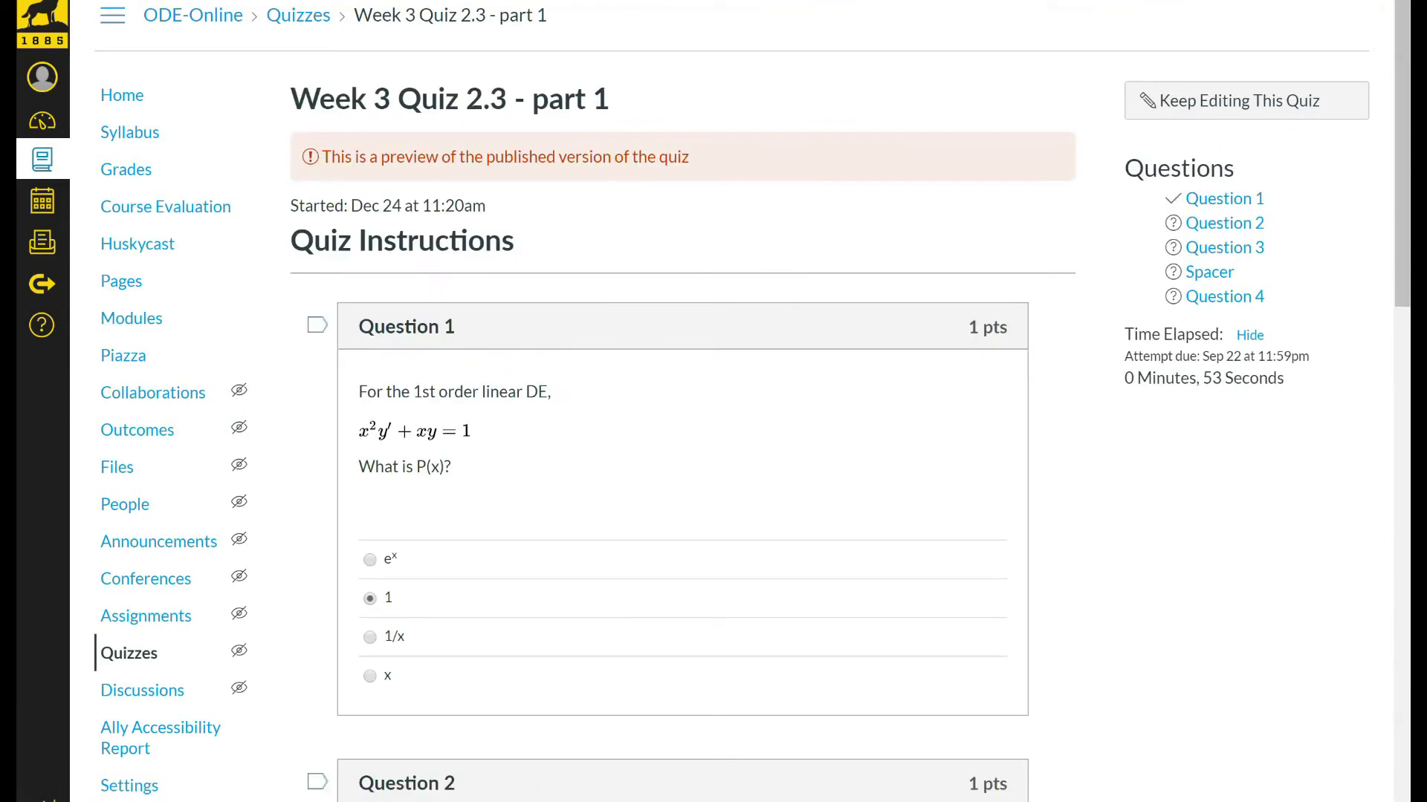
{"action": "scroll", "coordinate": [682, 446], "scroll_direction": "down", "scroll_amount": 9}
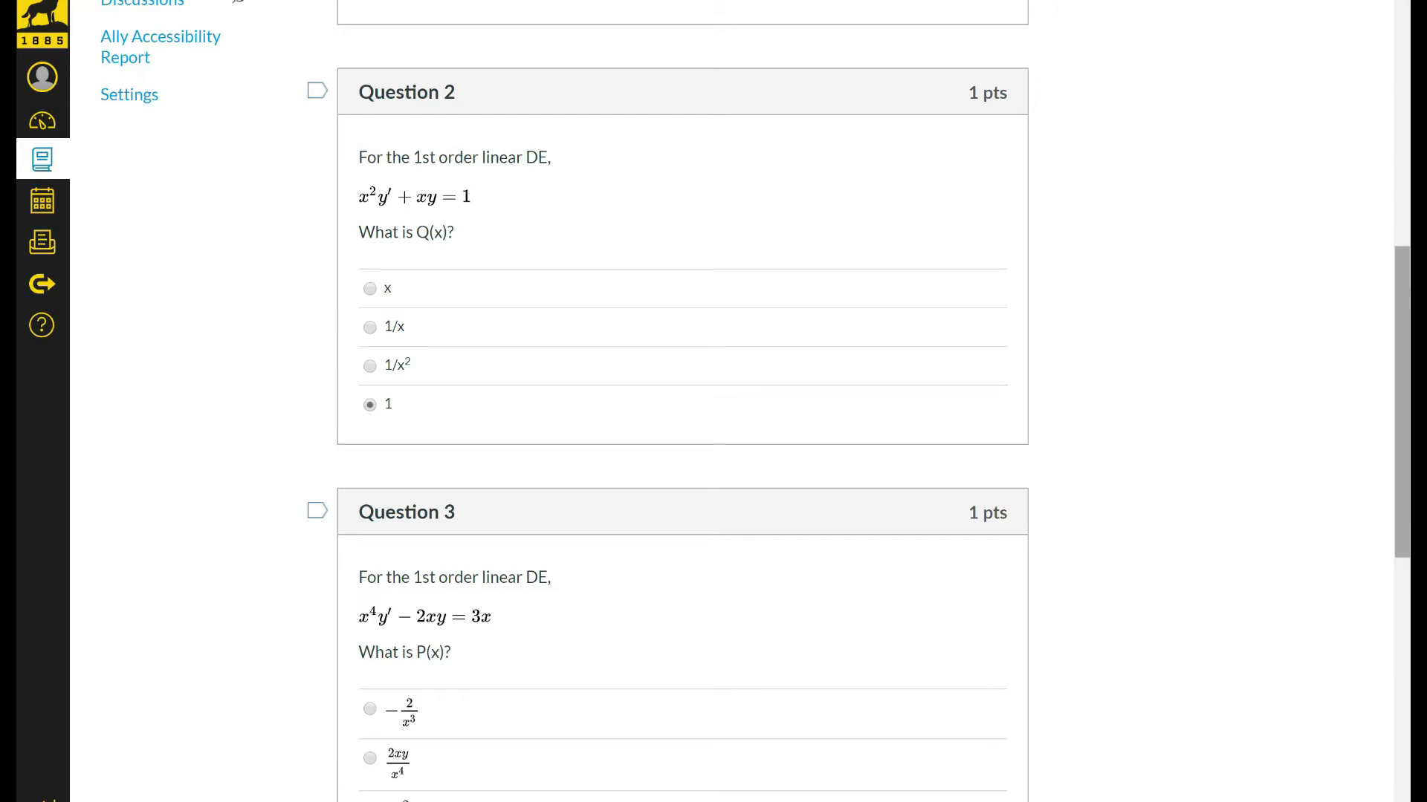
{"action": "scroll", "coordinate": [682, 401], "scroll_direction": "down", "scroll_amount": 6}
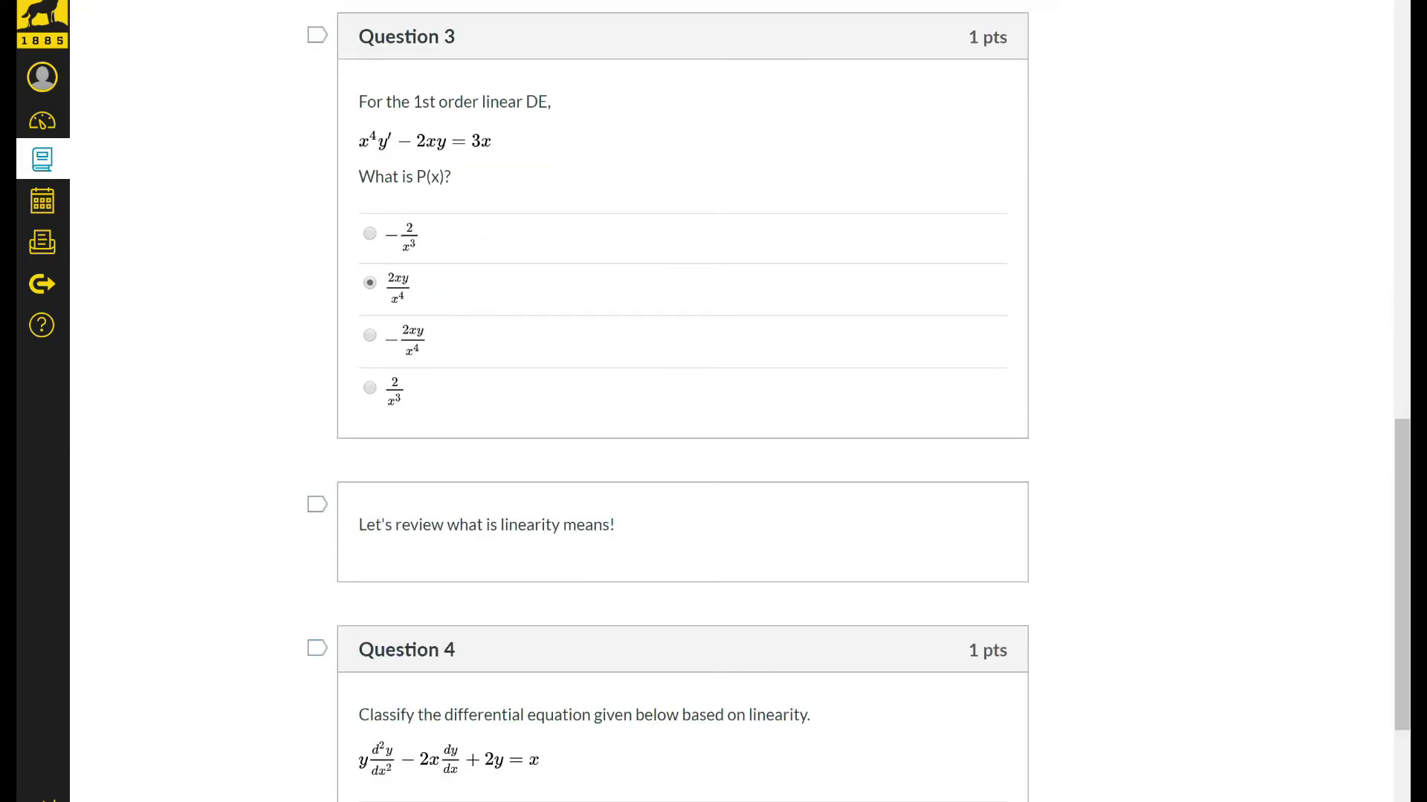
{"action": "scroll", "coordinate": [682, 401], "scroll_direction": "down", "scroll_amount": 3}
{"action": "left_click", "coordinate": [370, 624]}
{"action": "left_click", "coordinate": [1003, 759]}
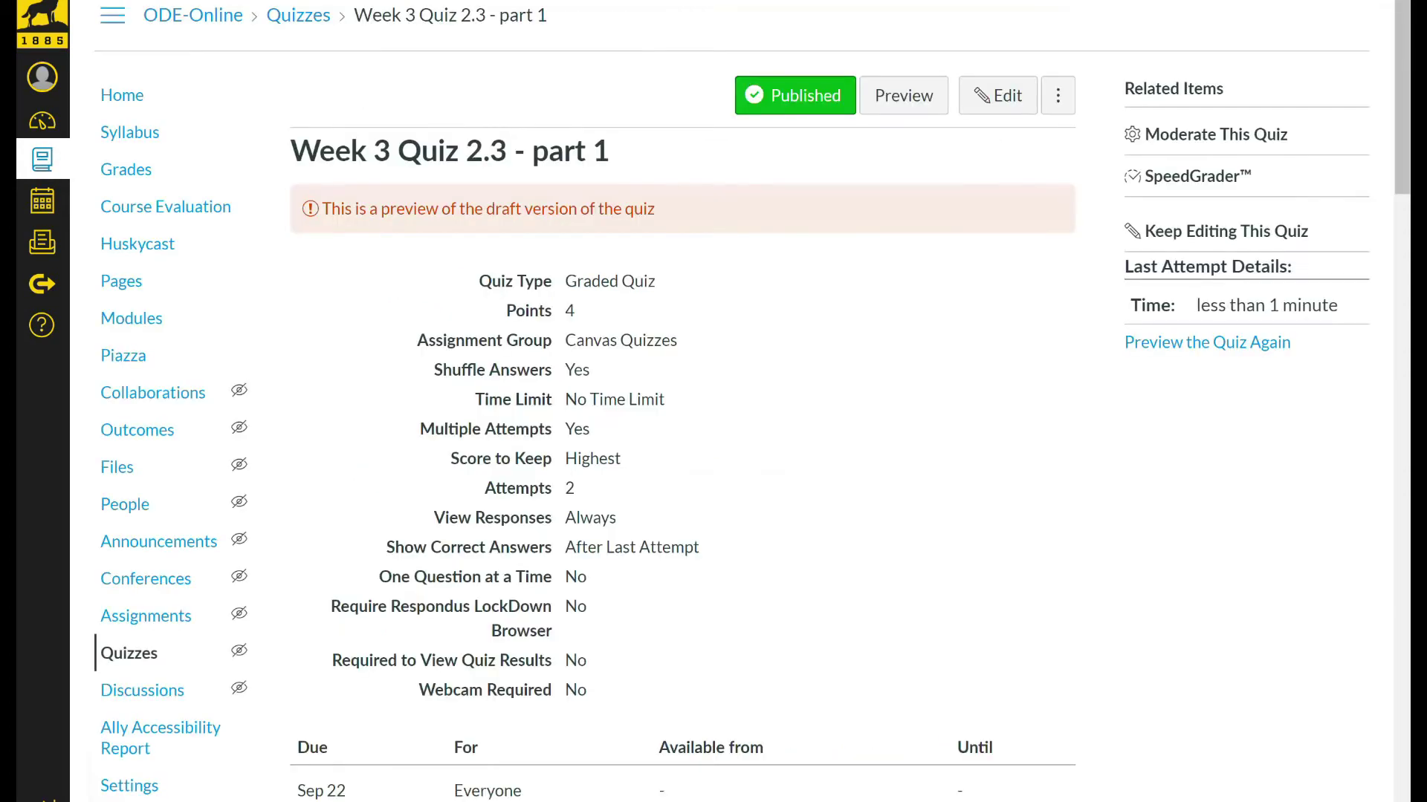
Review the submitted quiz's settings, correct answers and the feedback comments on each wrong answer.
{"action": "scroll", "coordinate": [714, 401], "scroll_direction": "down", "scroll_amount": 5}
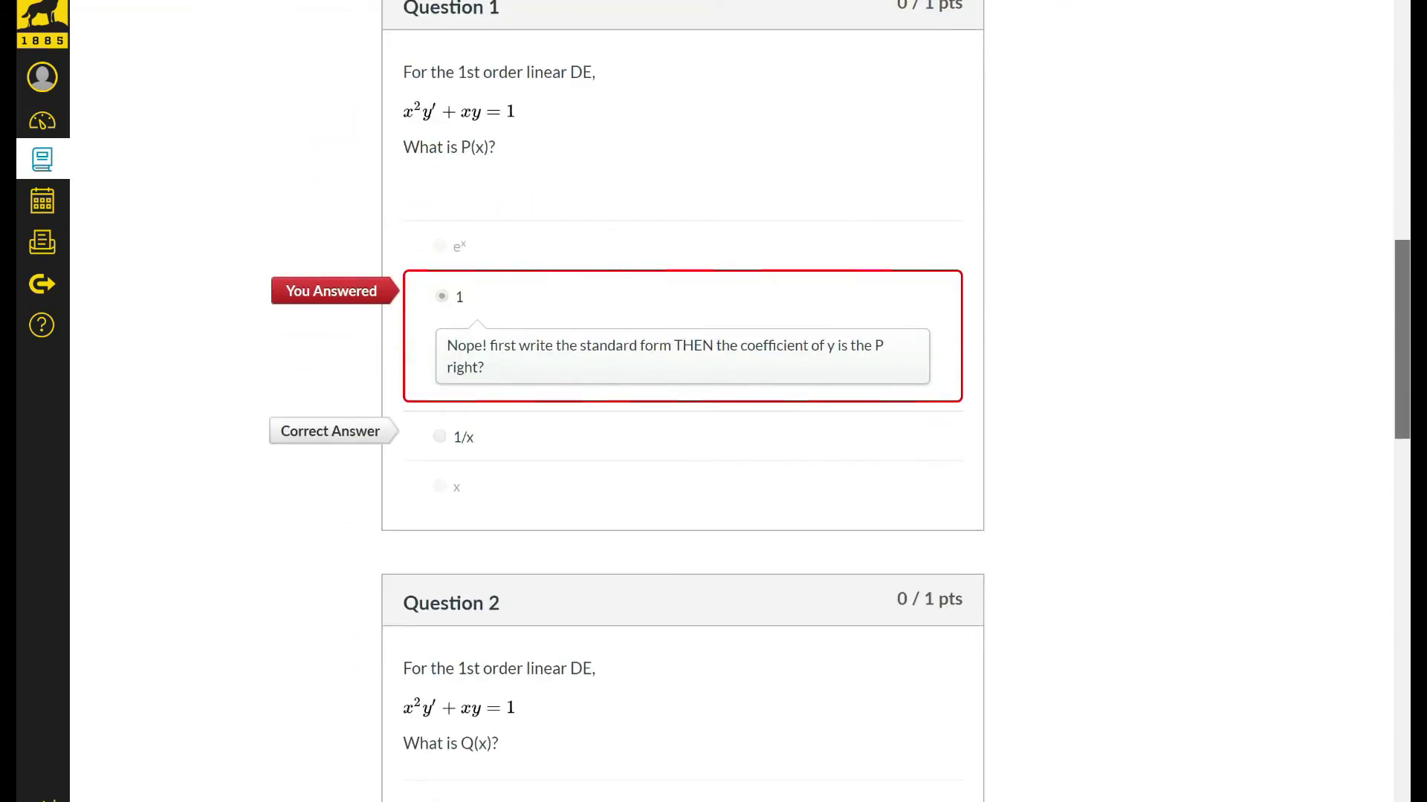
{"action": "scroll", "coordinate": [713, 401], "scroll_direction": "down", "scroll_amount": 1}
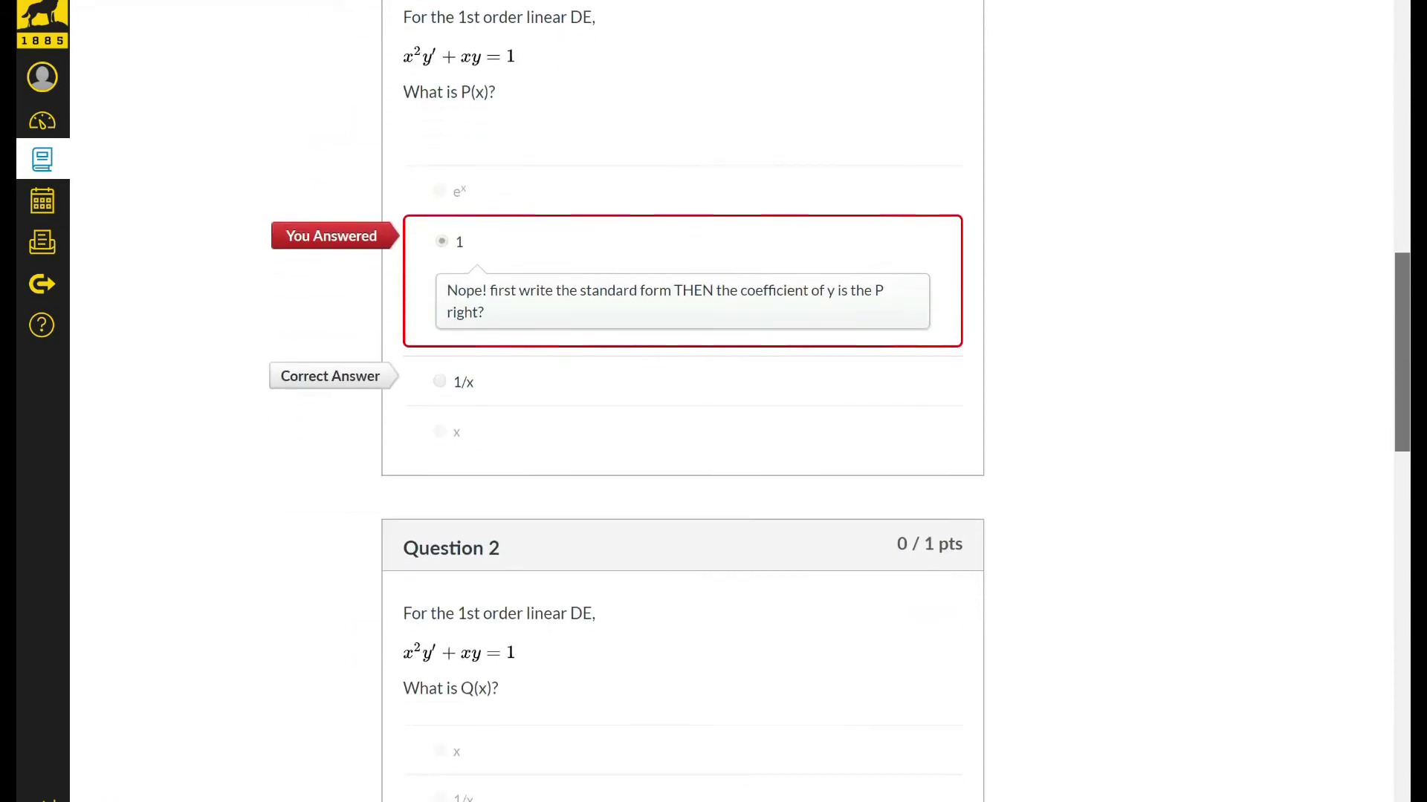
{"action": "scroll", "coordinate": [714, 401], "scroll_direction": "down", "scroll_amount": 10}
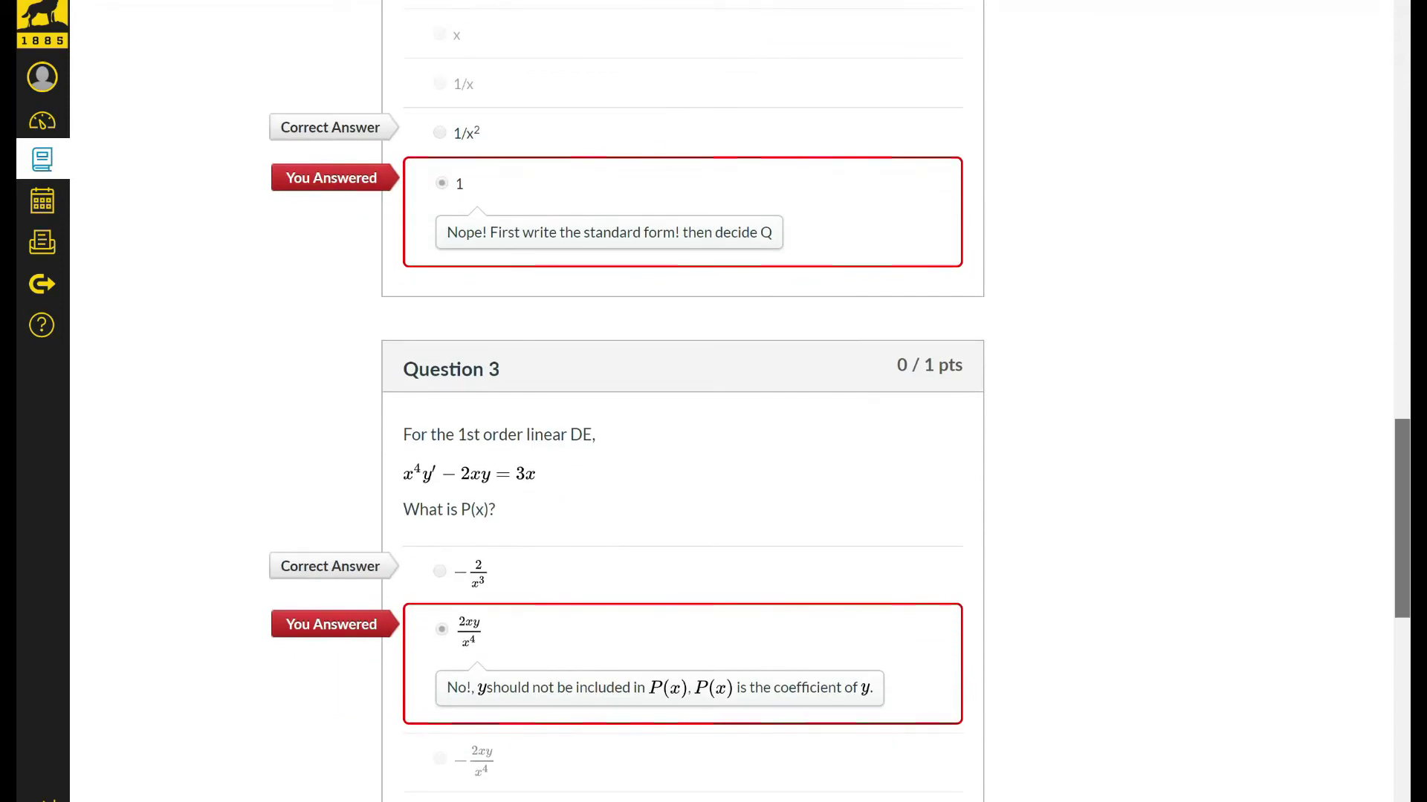
{"action": "scroll", "coordinate": [713, 401], "scroll_direction": "down", "scroll_amount": 11}
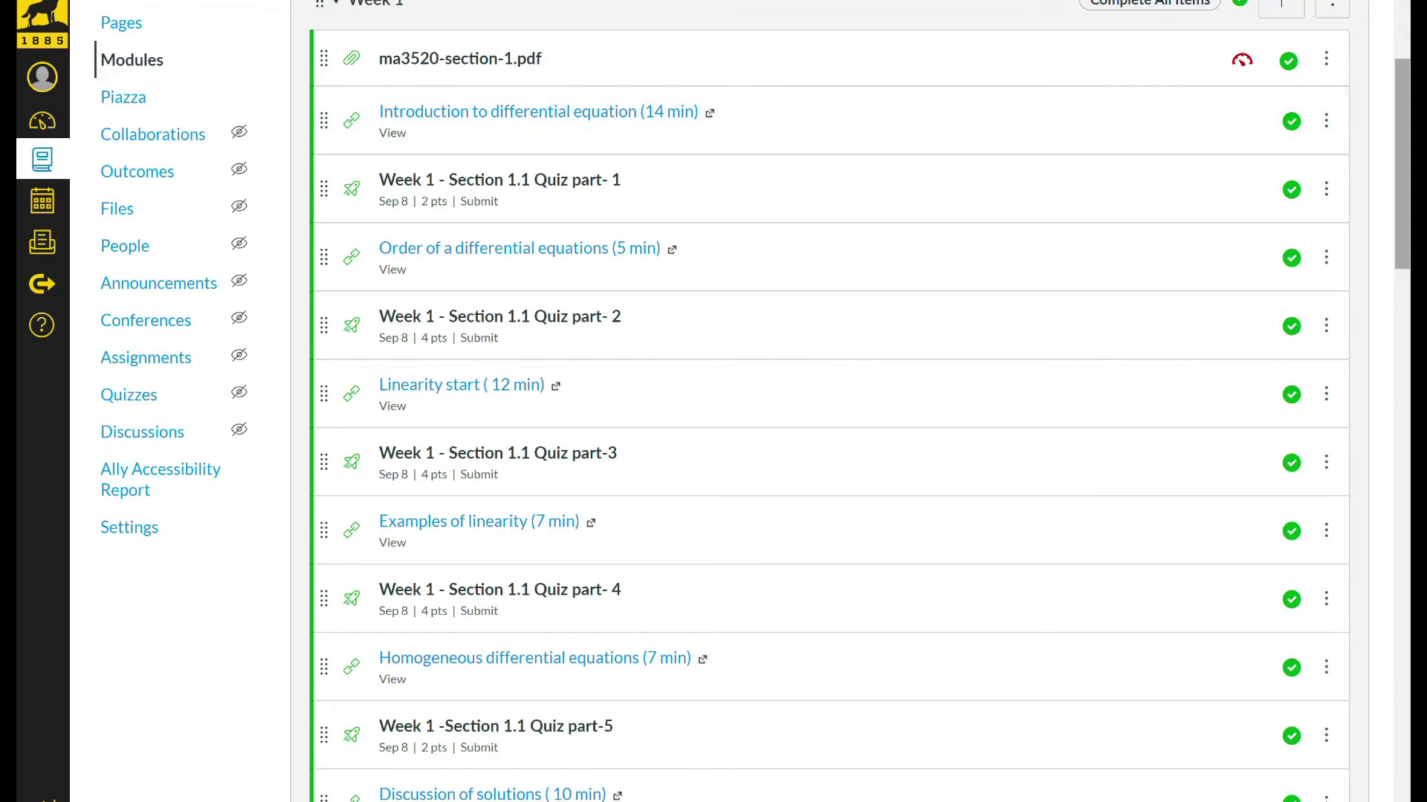
Examine the sequence of alternating video lessons and quizzes in the Week 1 module.
{"action": "scroll", "coordinate": [830, 416], "scroll_direction": "down", "scroll_amount": 3}
{"action": "scroll", "coordinate": [830, 401], "scroll_direction": "down", "scroll_amount": 6}
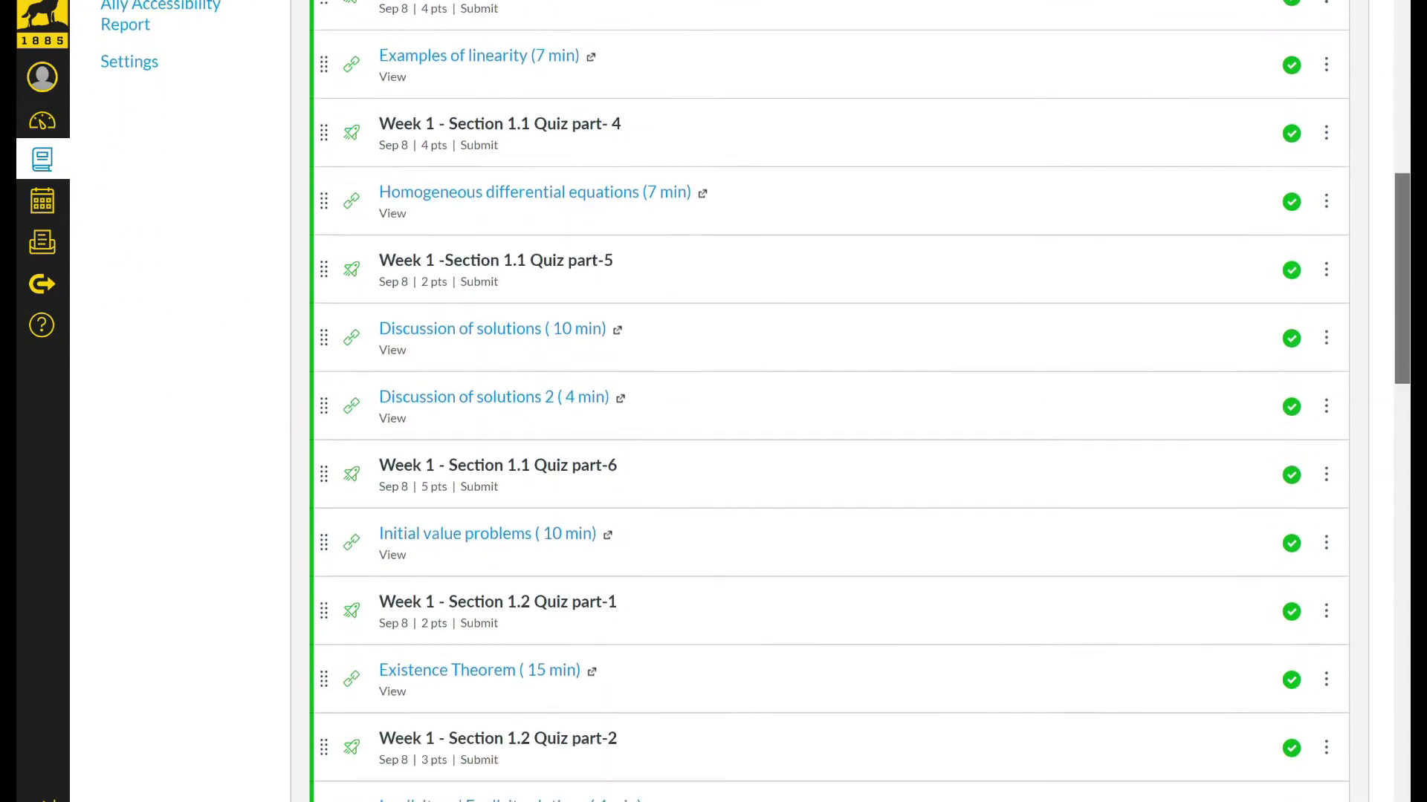
{"action": "scroll", "coordinate": [830, 401], "scroll_direction": "up", "scroll_amount": 4}
{"action": "scroll", "coordinate": [830, 401], "scroll_direction": "up", "scroll_amount": 4}
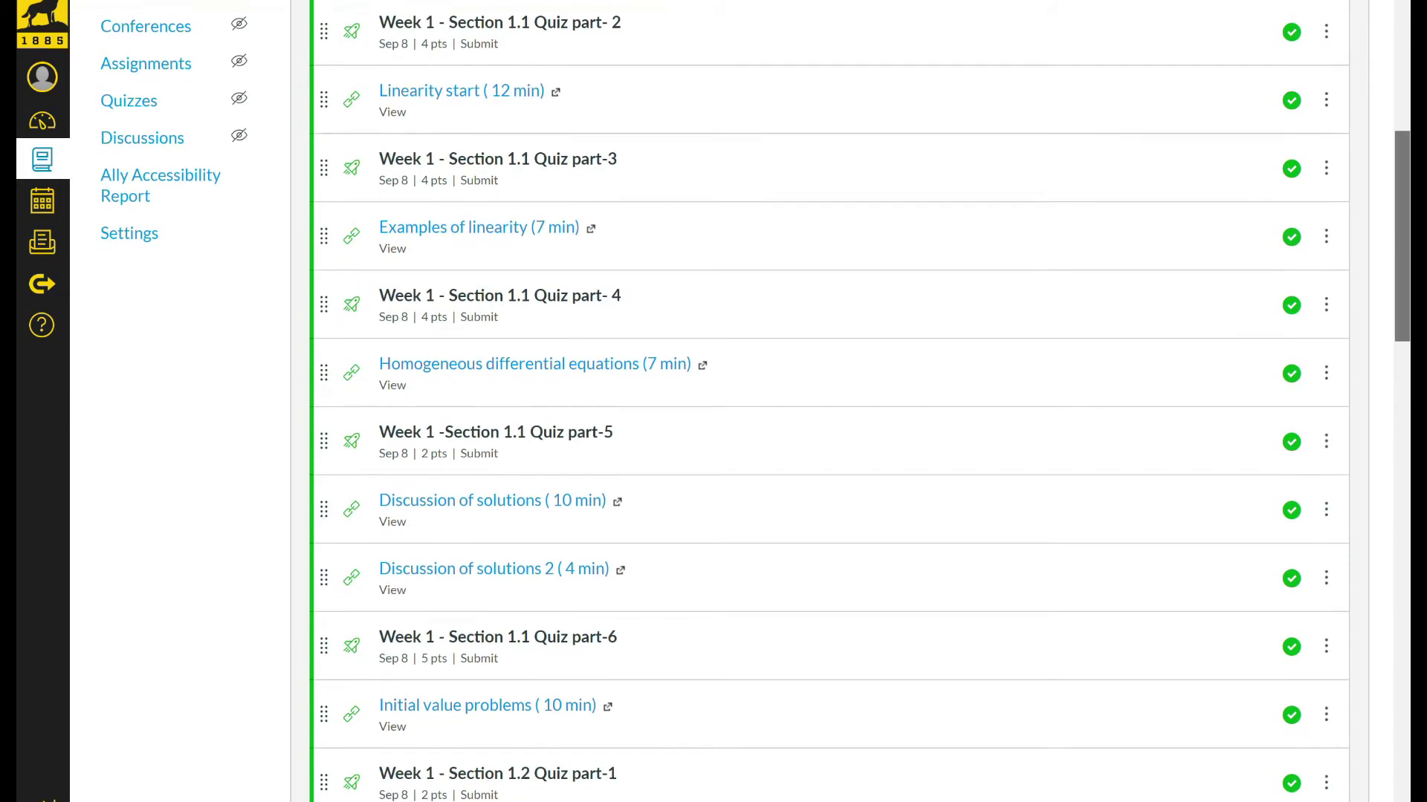
{"action": "scroll", "coordinate": [830, 402], "scroll_direction": "down", "scroll_amount": 2}
{"action": "scroll", "coordinate": [830, 401], "scroll_direction": "up", "scroll_amount": 1}
{"action": "scroll", "coordinate": [829, 402], "scroll_direction": "down", "scroll_amount": 3}
{"action": "scroll", "coordinate": [830, 401], "scroll_direction": "up", "scroll_amount": 1}
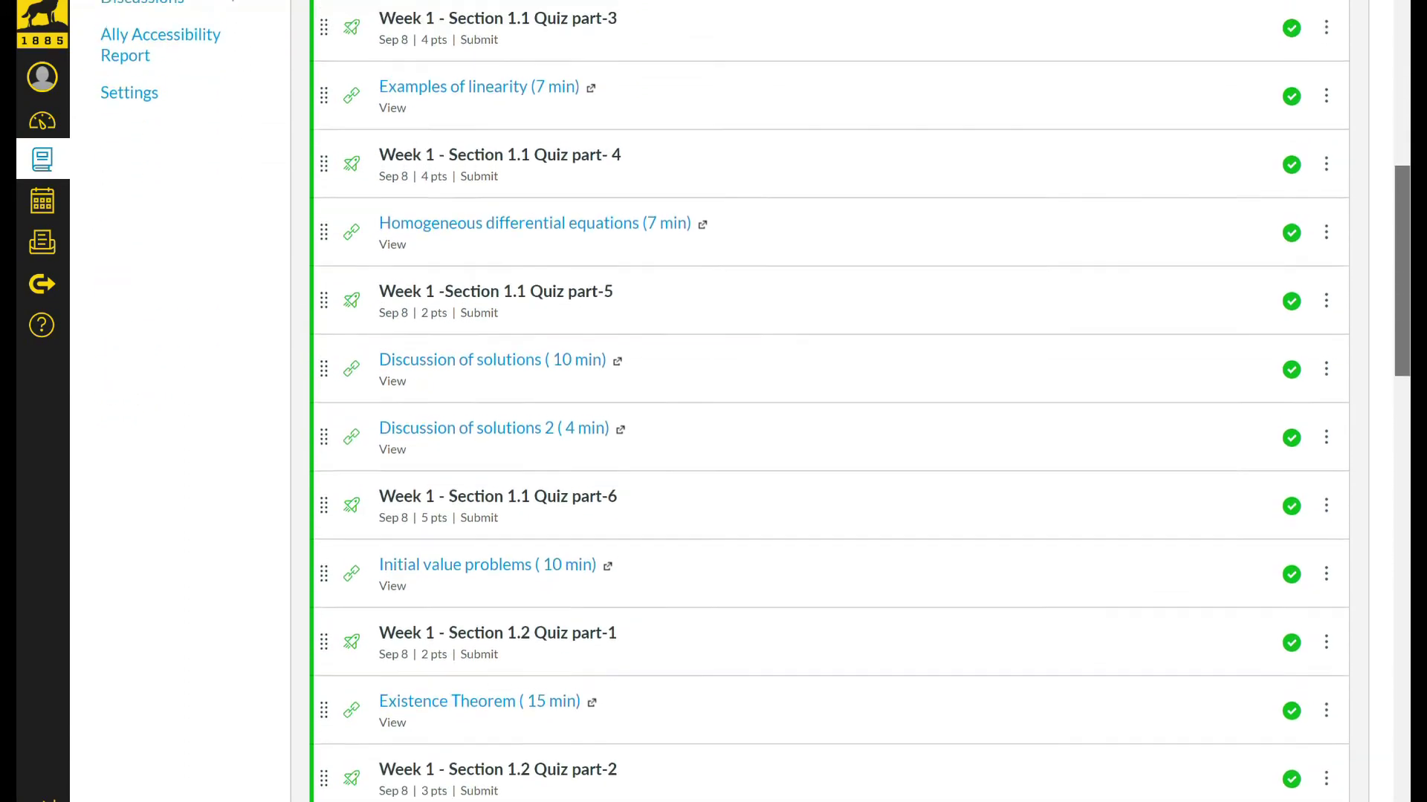
{"action": "scroll", "coordinate": [830, 401], "scroll_direction": "up", "scroll_amount": 6}
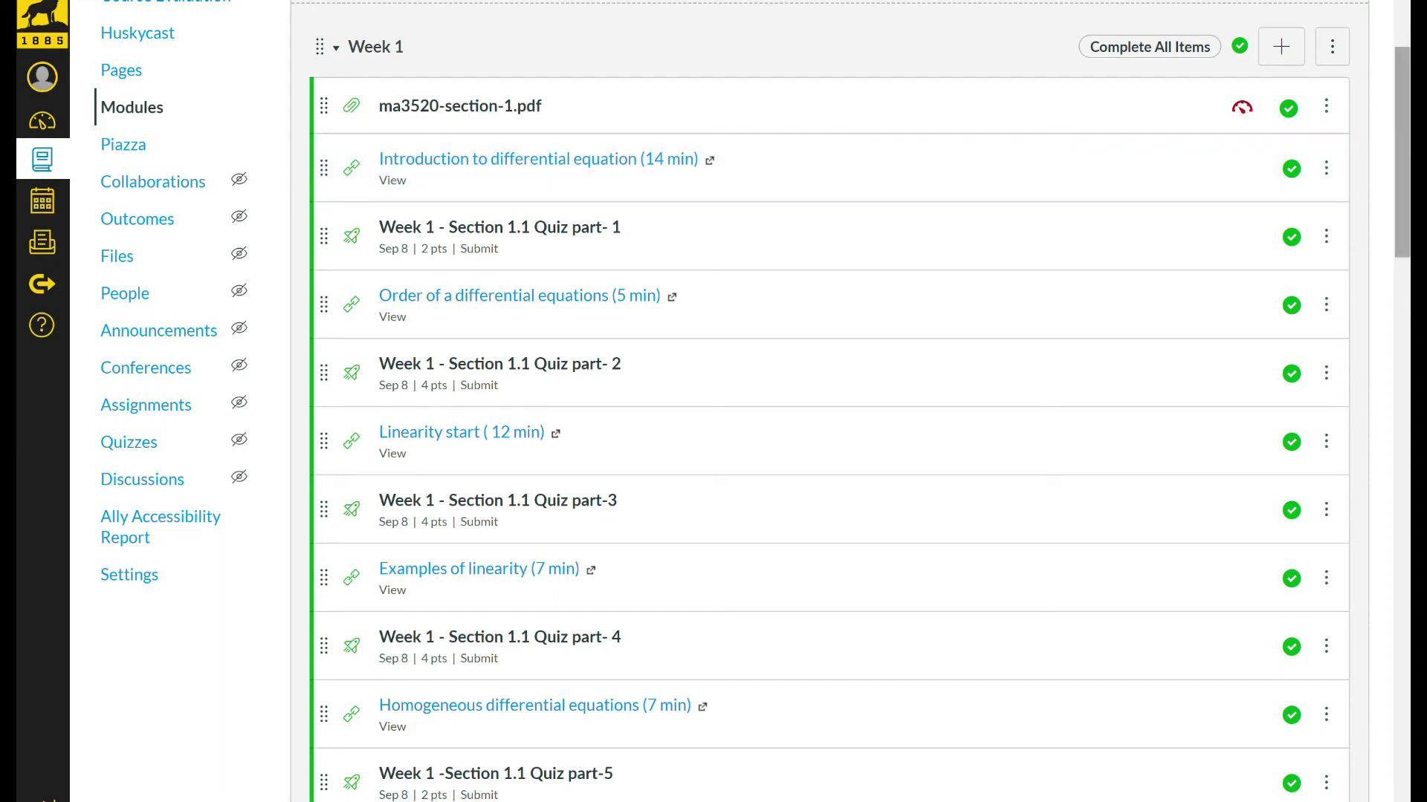
{"action": "scroll", "coordinate": [822, 402], "scroll_direction": "down", "scroll_amount": 20}
{"action": "scroll", "coordinate": [822, 402], "scroll_direction": "up", "scroll_amount": 15}
{"action": "scroll", "coordinate": [822, 401], "scroll_direction": "up", "scroll_amount": 5}
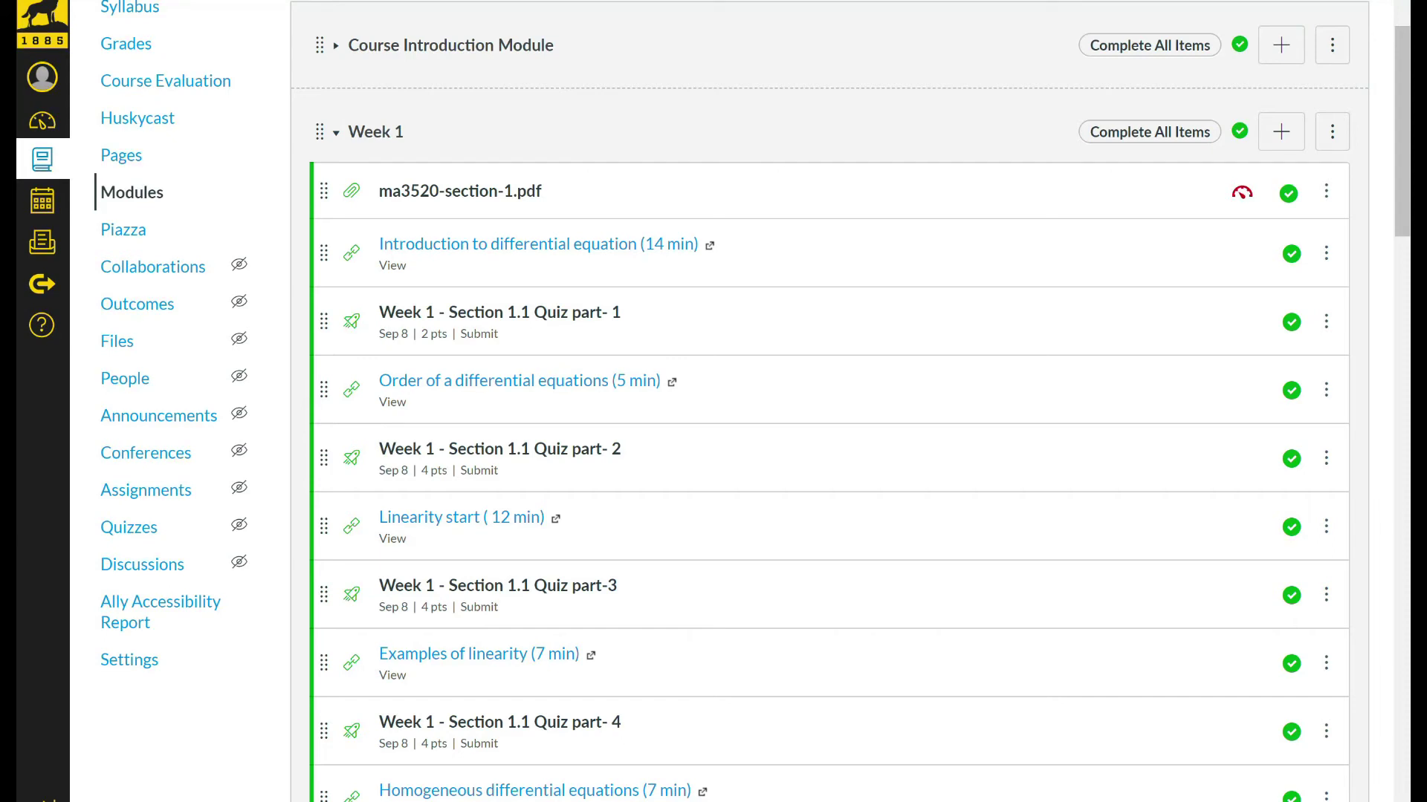
Collapse the Week 1 module and expand the Exam 1 Review Module to examine its review items.
{"action": "scroll", "coordinate": [713, 402], "scroll_direction": "up", "scroll_amount": 2}
{"action": "left_click", "coordinate": [337, 235]}
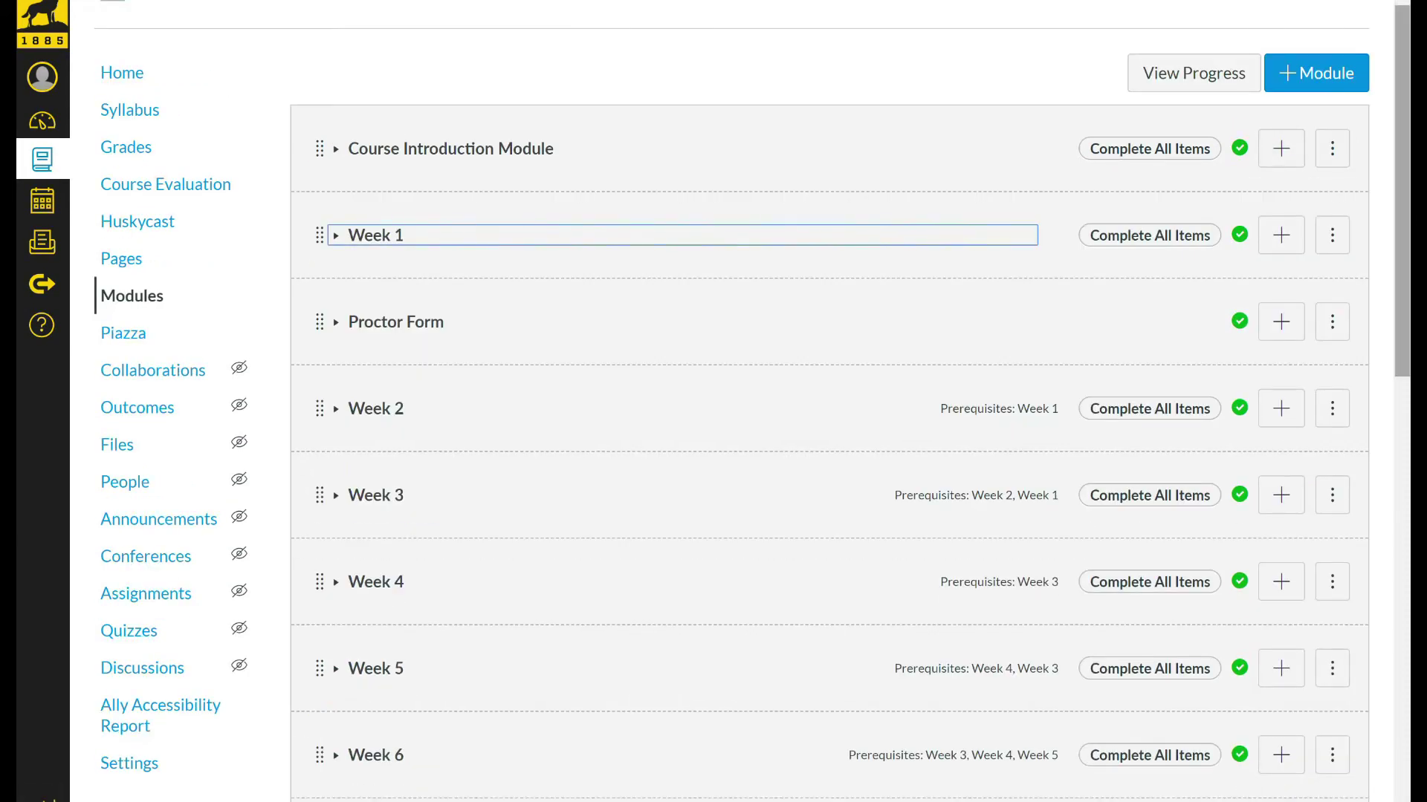
{"action": "scroll", "coordinate": [828, 402], "scroll_direction": "down", "scroll_amount": 5}
{"action": "scroll", "coordinate": [828, 402], "scroll_direction": "down", "scroll_amount": 1}
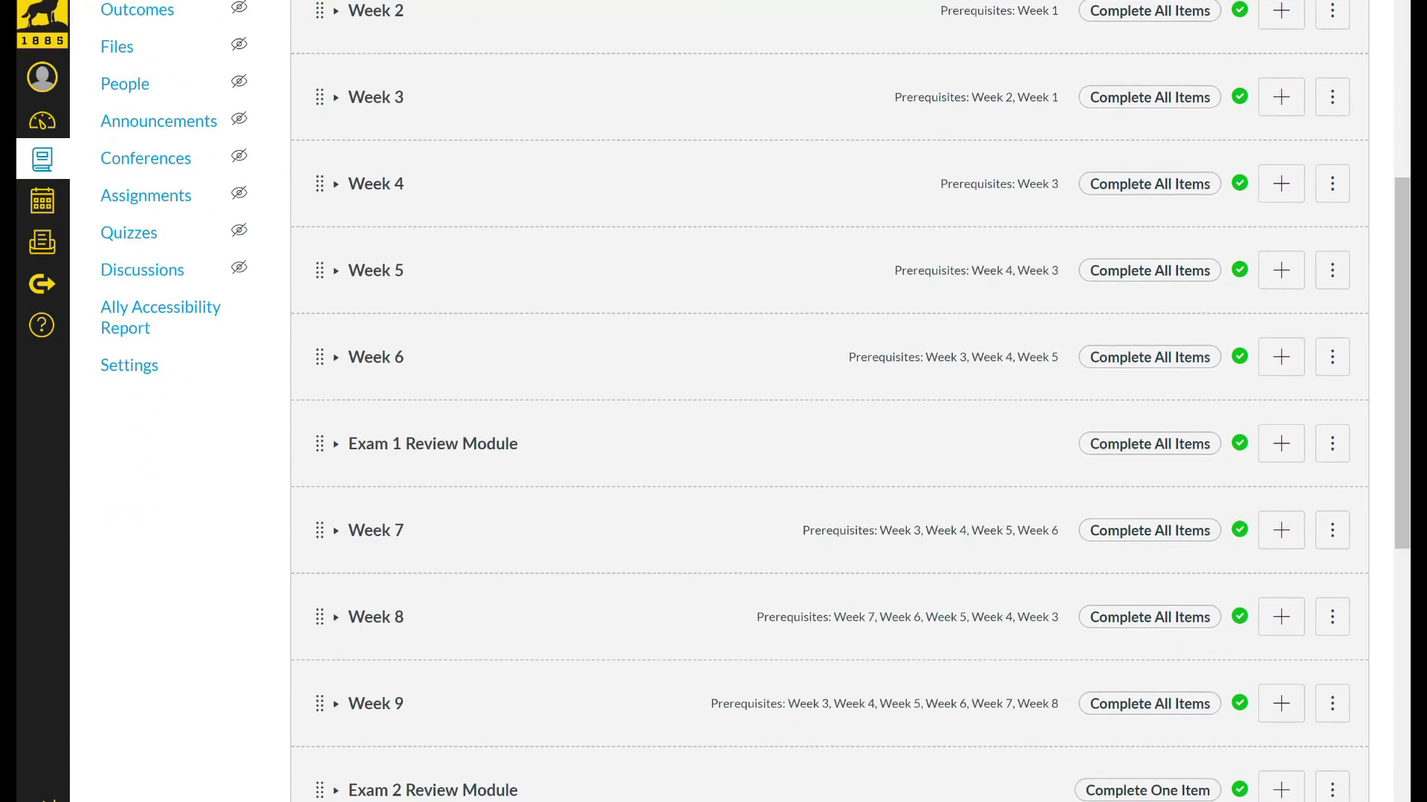
{"action": "left_click", "coordinate": [432, 443]}
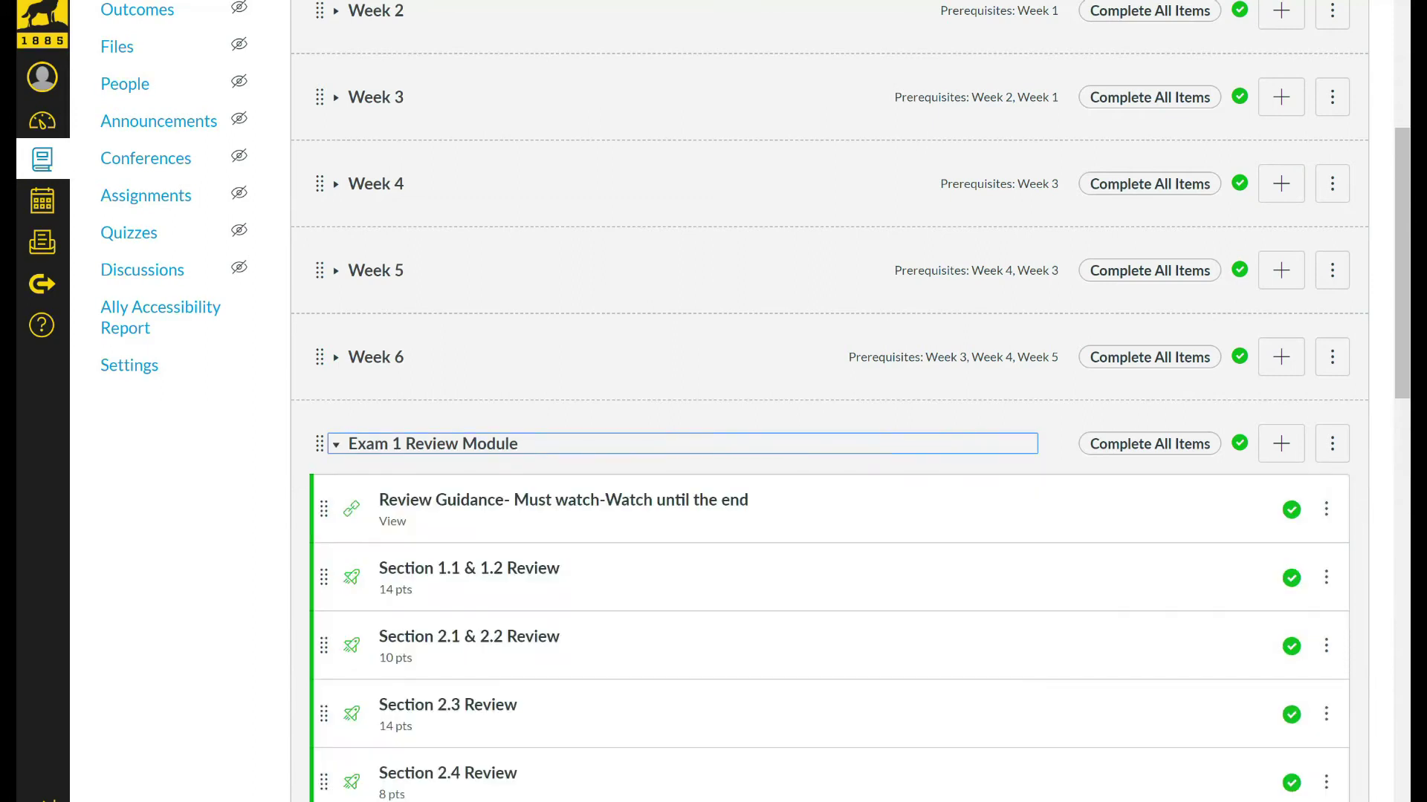
{"action": "scroll", "coordinate": [829, 401], "scroll_direction": "down", "scroll_amount": 5}
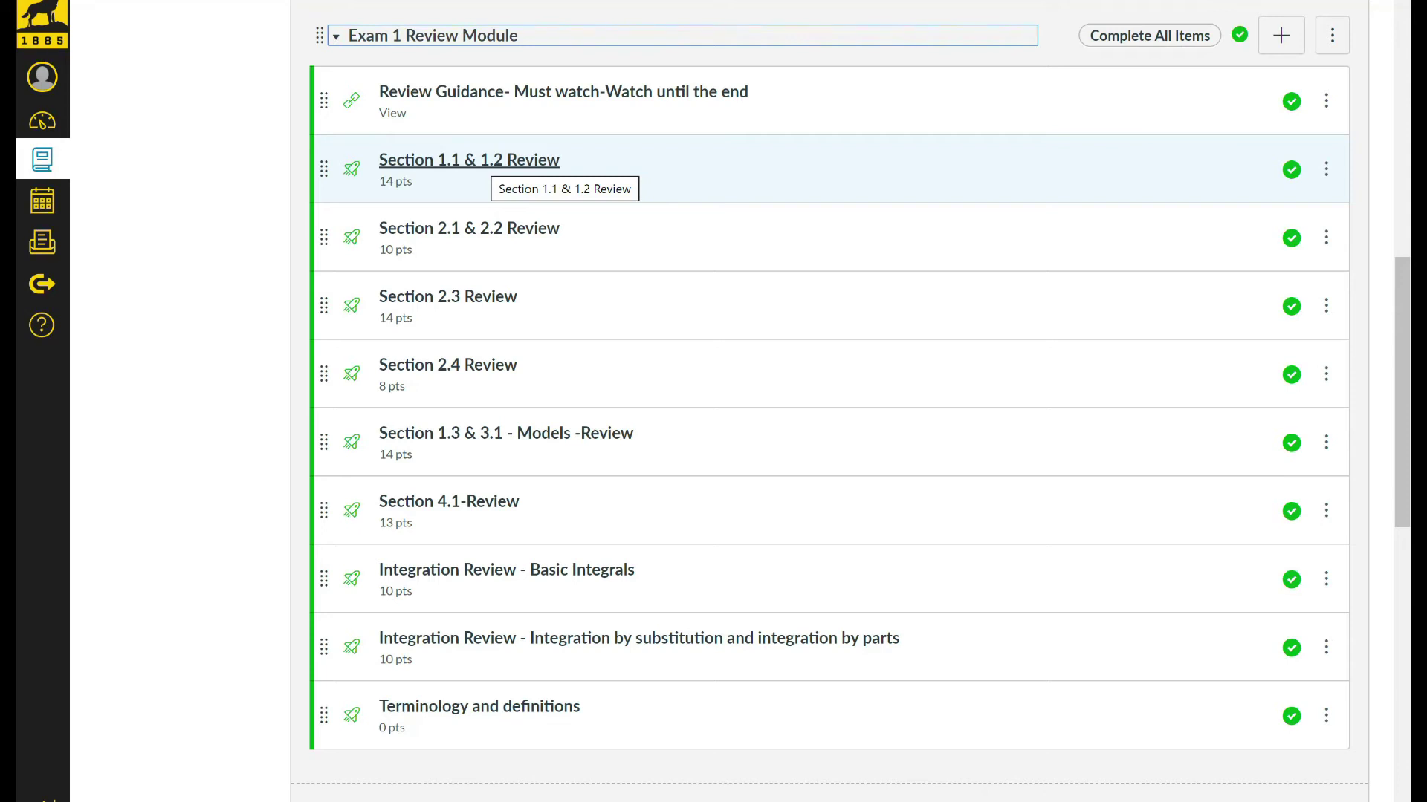
Open the Section 1.1 & 1.2 Review quiz and examine its lecture videos, questions and past exam attachments.
{"action": "left_click", "coordinate": [491, 160]}
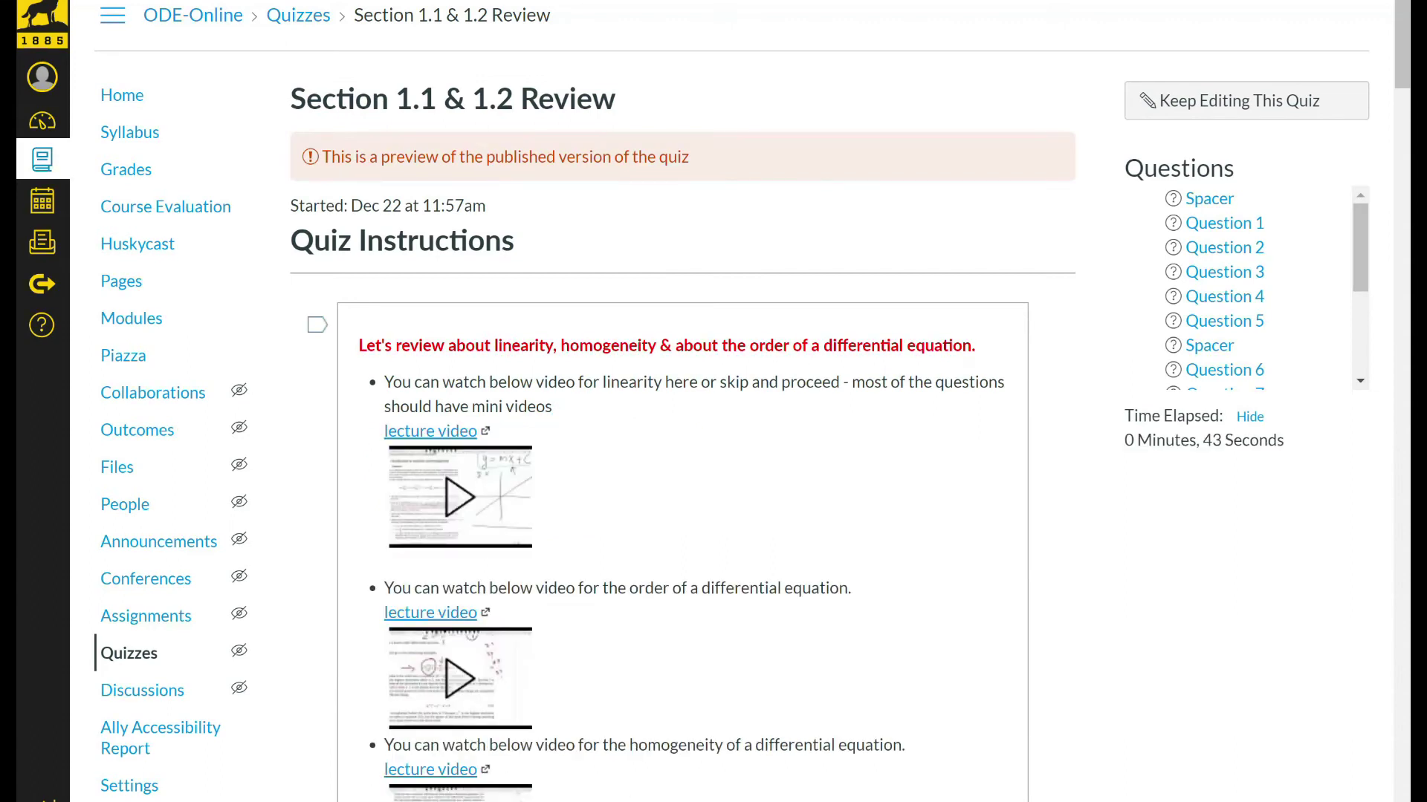
{"action": "scroll", "coordinate": [713, 401], "scroll_direction": "down", "scroll_amount": 5}
{"action": "scroll", "coordinate": [713, 401], "scroll_direction": "up", "scroll_amount": 2}
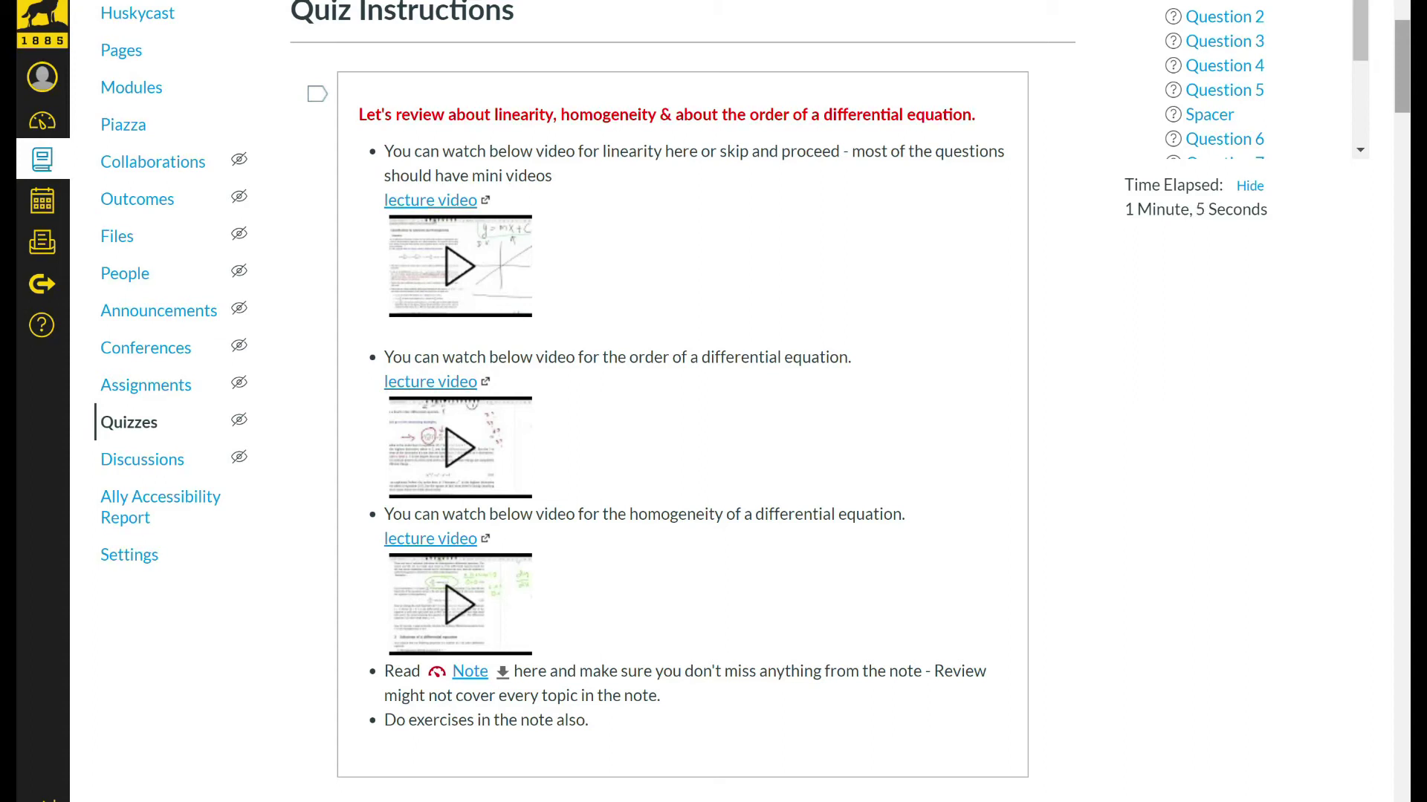
{"action": "scroll", "coordinate": [713, 401], "scroll_direction": "down", "scroll_amount": 8}
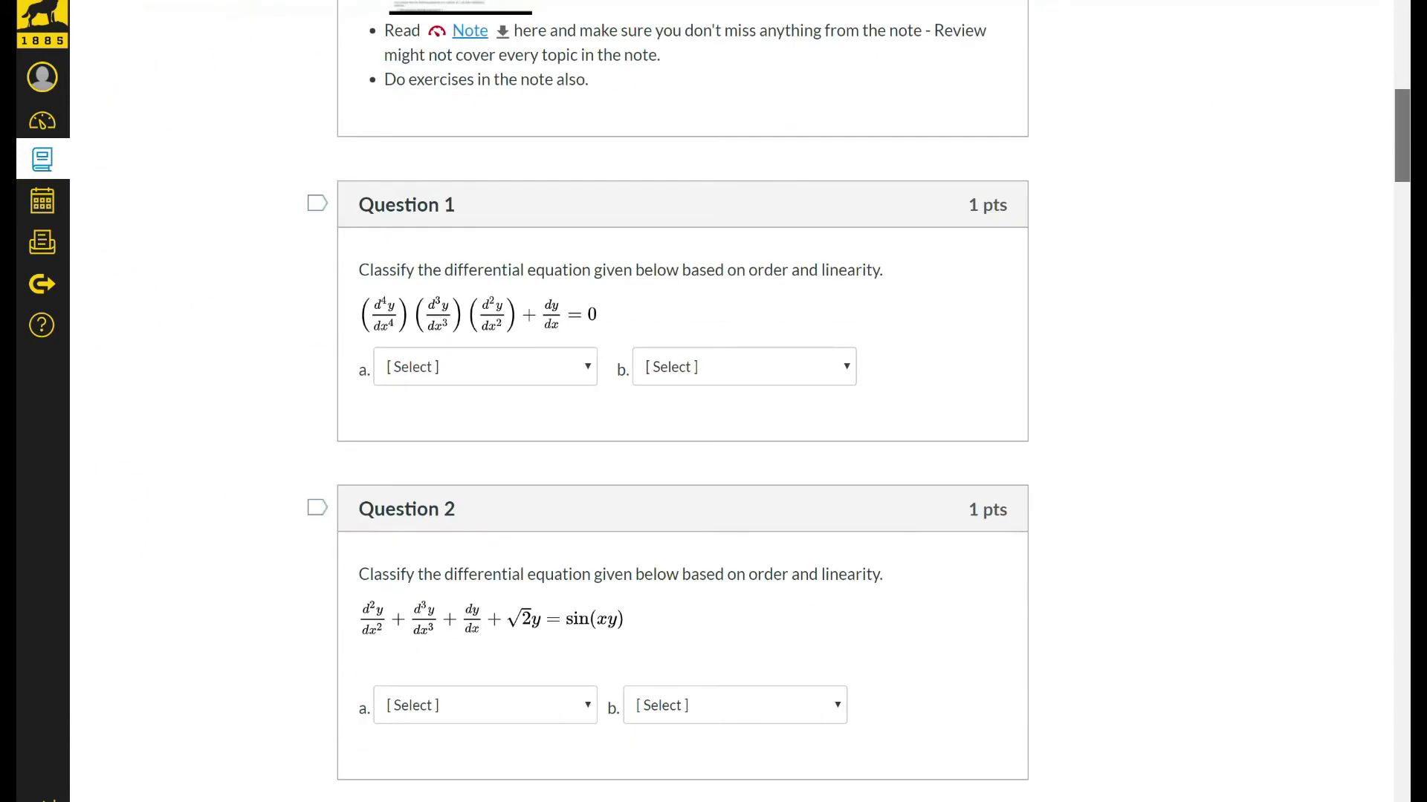
{"action": "scroll", "coordinate": [713, 401], "scroll_direction": "down", "scroll_amount": 3}
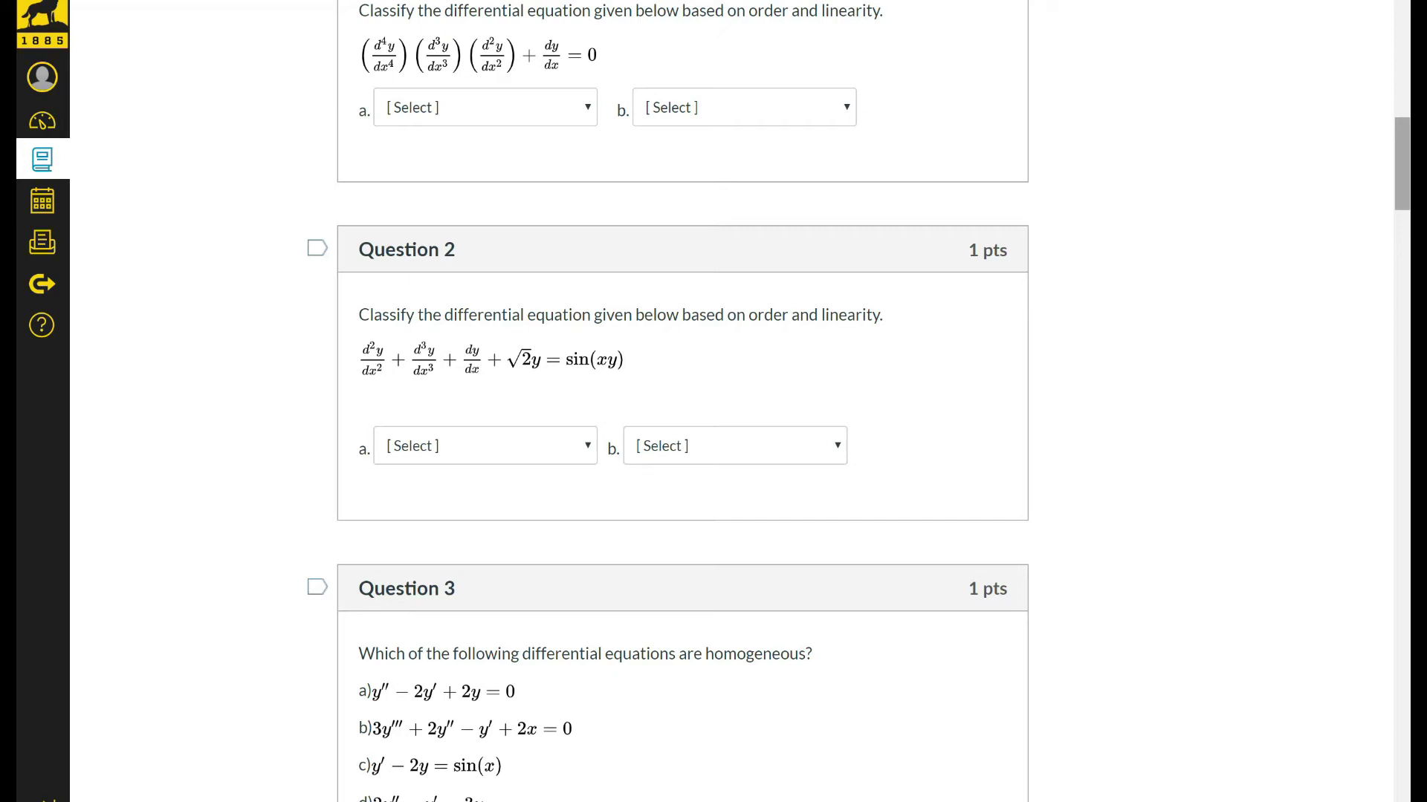
{"action": "scroll", "coordinate": [682, 401], "scroll_direction": "down", "scroll_amount": 15}
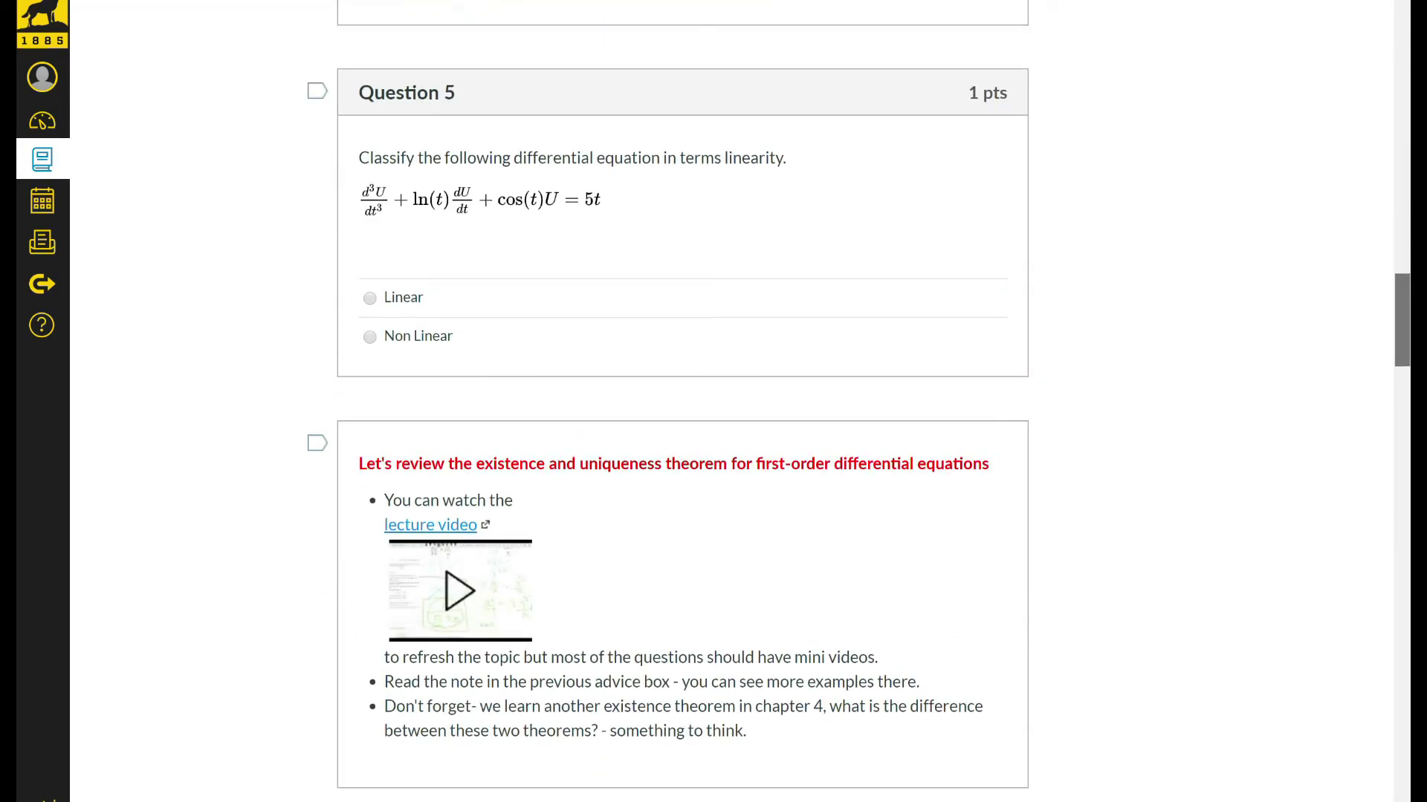
{"action": "scroll", "coordinate": [682, 401], "scroll_direction": "down", "scroll_amount": 18}
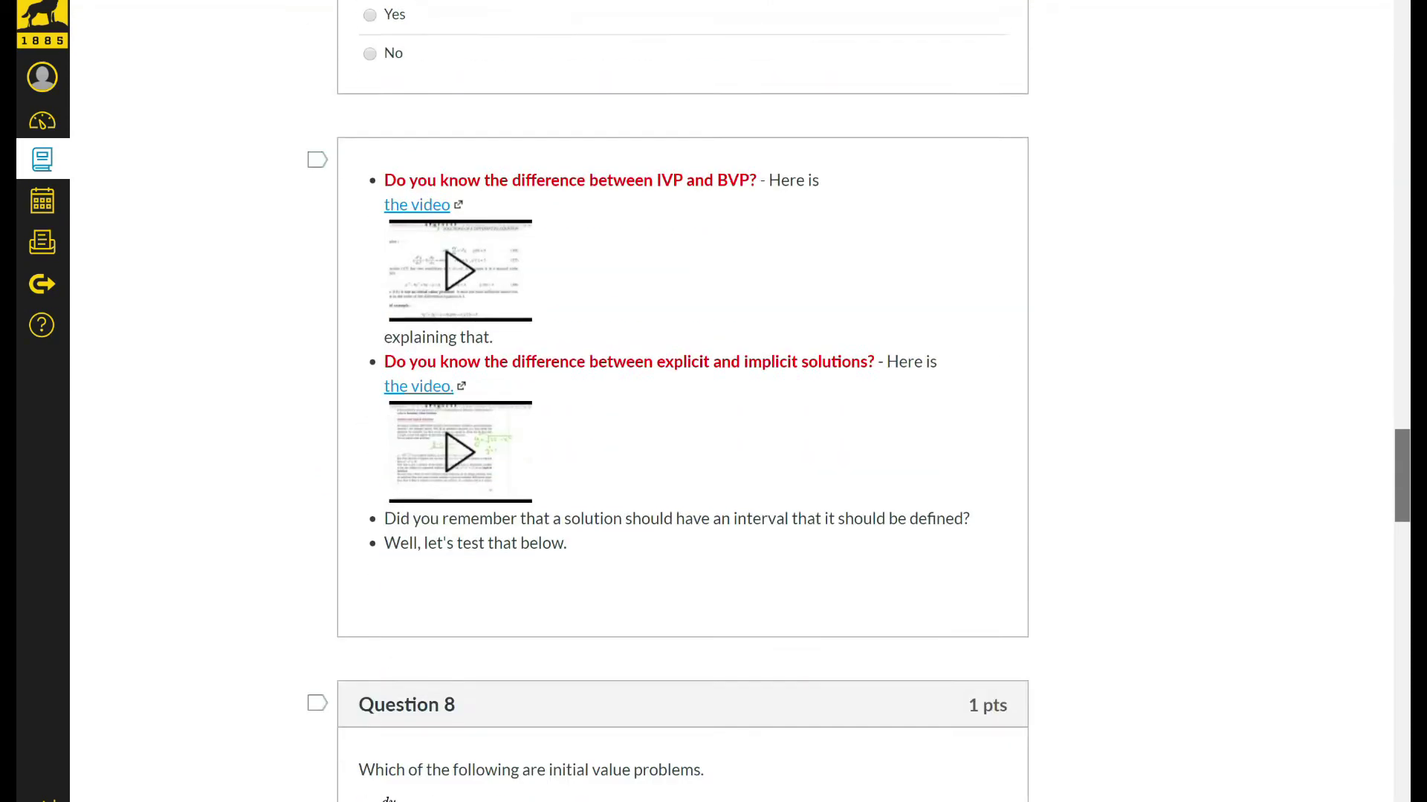
{"action": "scroll", "coordinate": [682, 401], "scroll_direction": "down", "scroll_amount": 20}
{"action": "scroll", "coordinate": [682, 401], "scroll_direction": "down", "scroll_amount": 4}
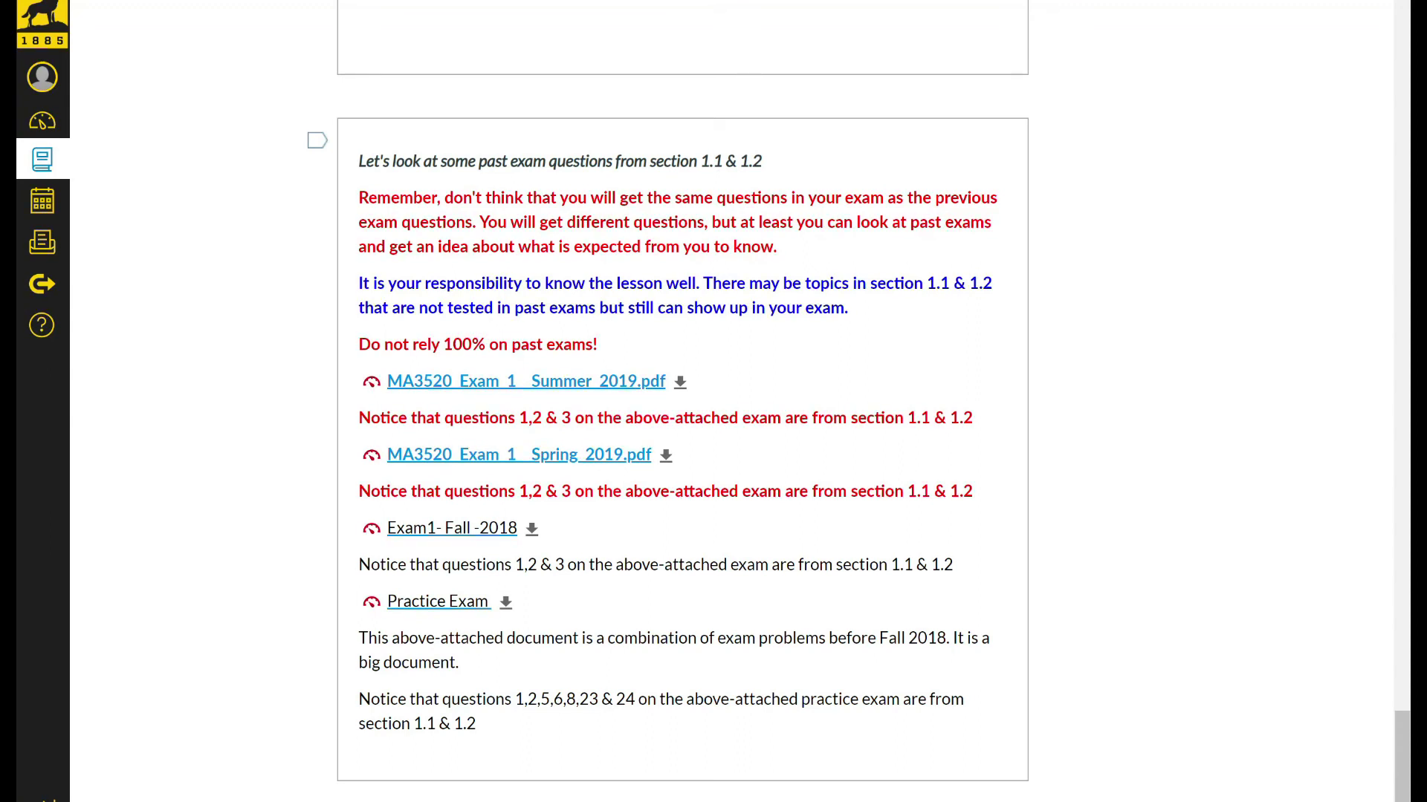
Examine the Section 1.1 & 1.2 Review quiz again from its introductory lecture videos through Question 7, and return to its beginning.
{"action": "left_click_drag", "start_coordinate": [1402, 758], "coordinate": [1402, 614]}
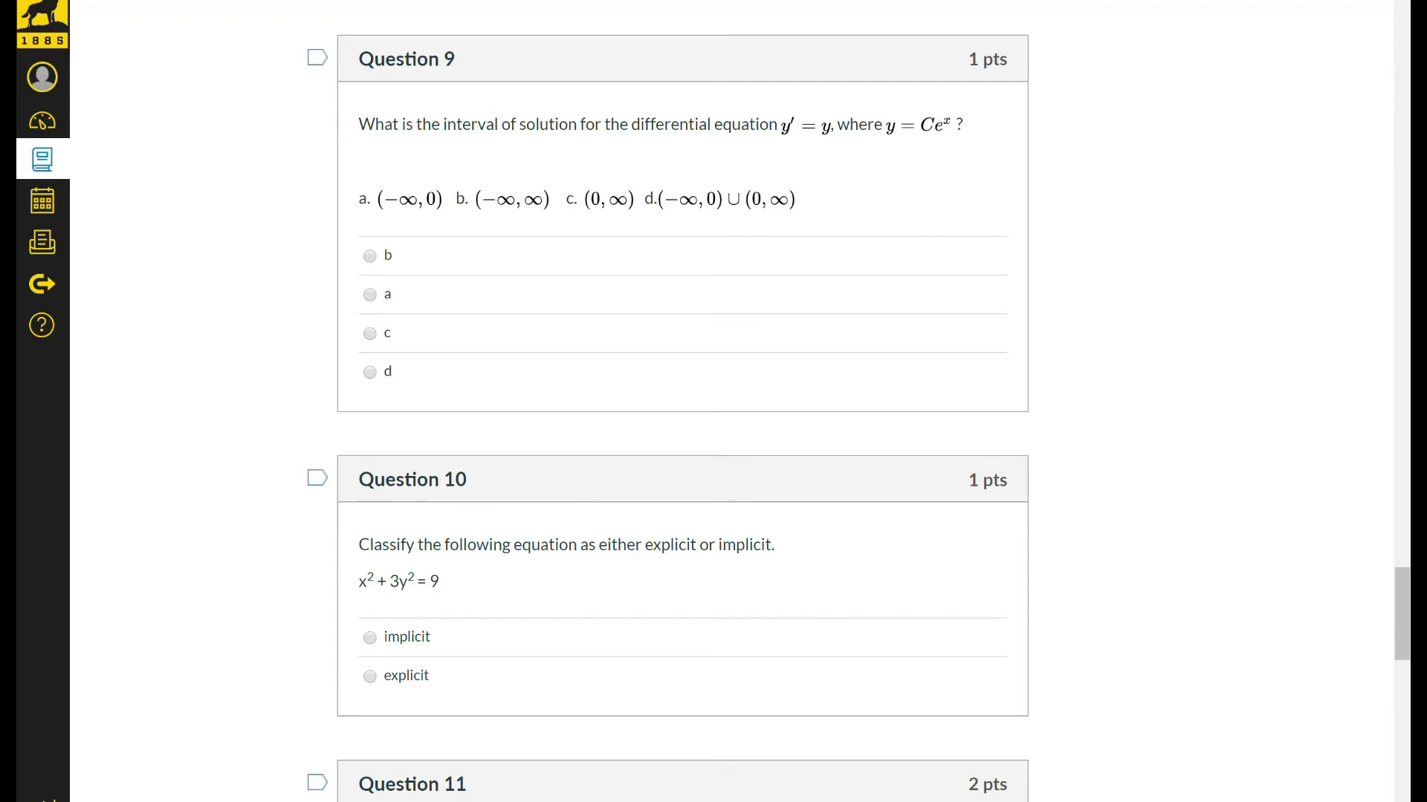
{"action": "left_click_drag", "start_coordinate": [1402, 613], "coordinate": [1401, 50]}
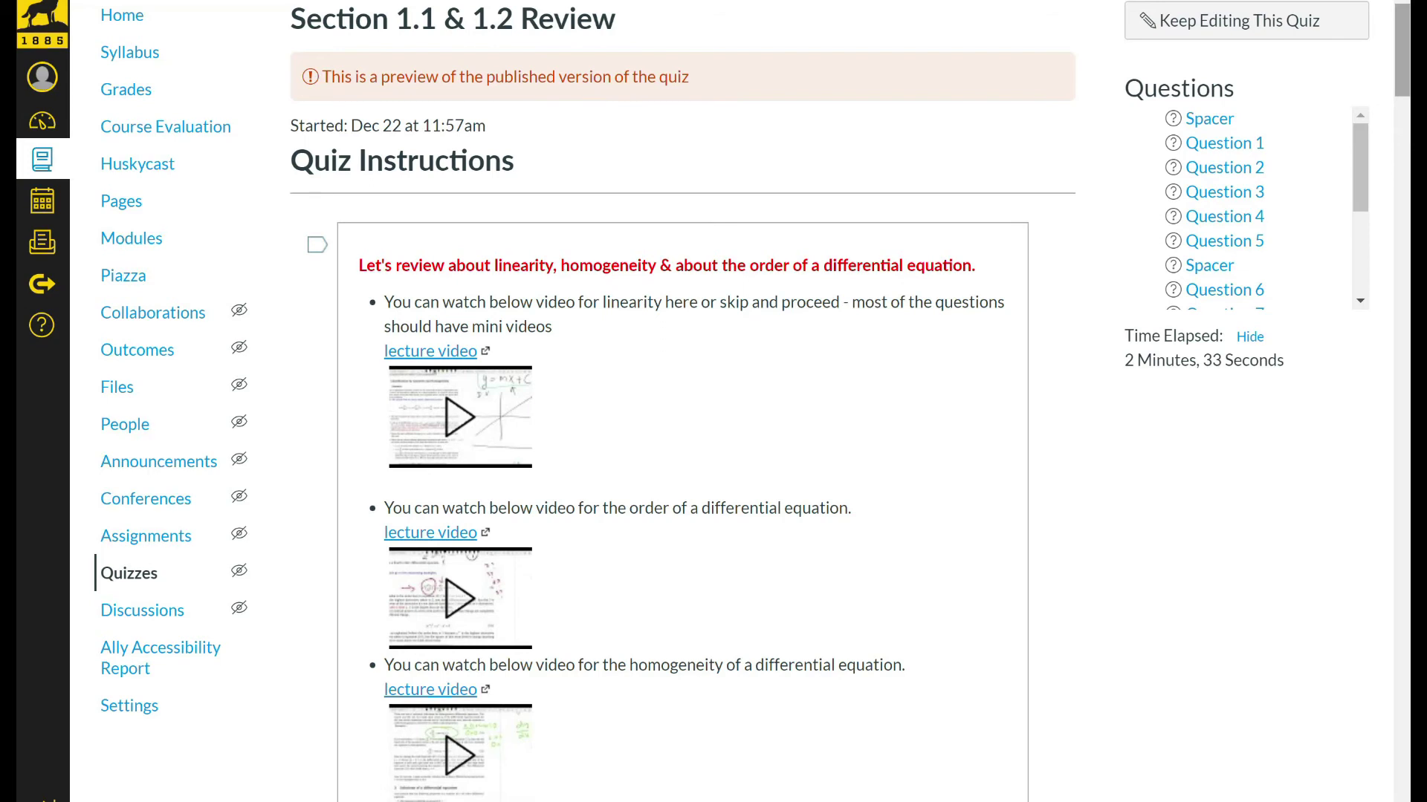
{"action": "scroll", "coordinate": [682, 401], "scroll_direction": "down", "scroll_amount": 5}
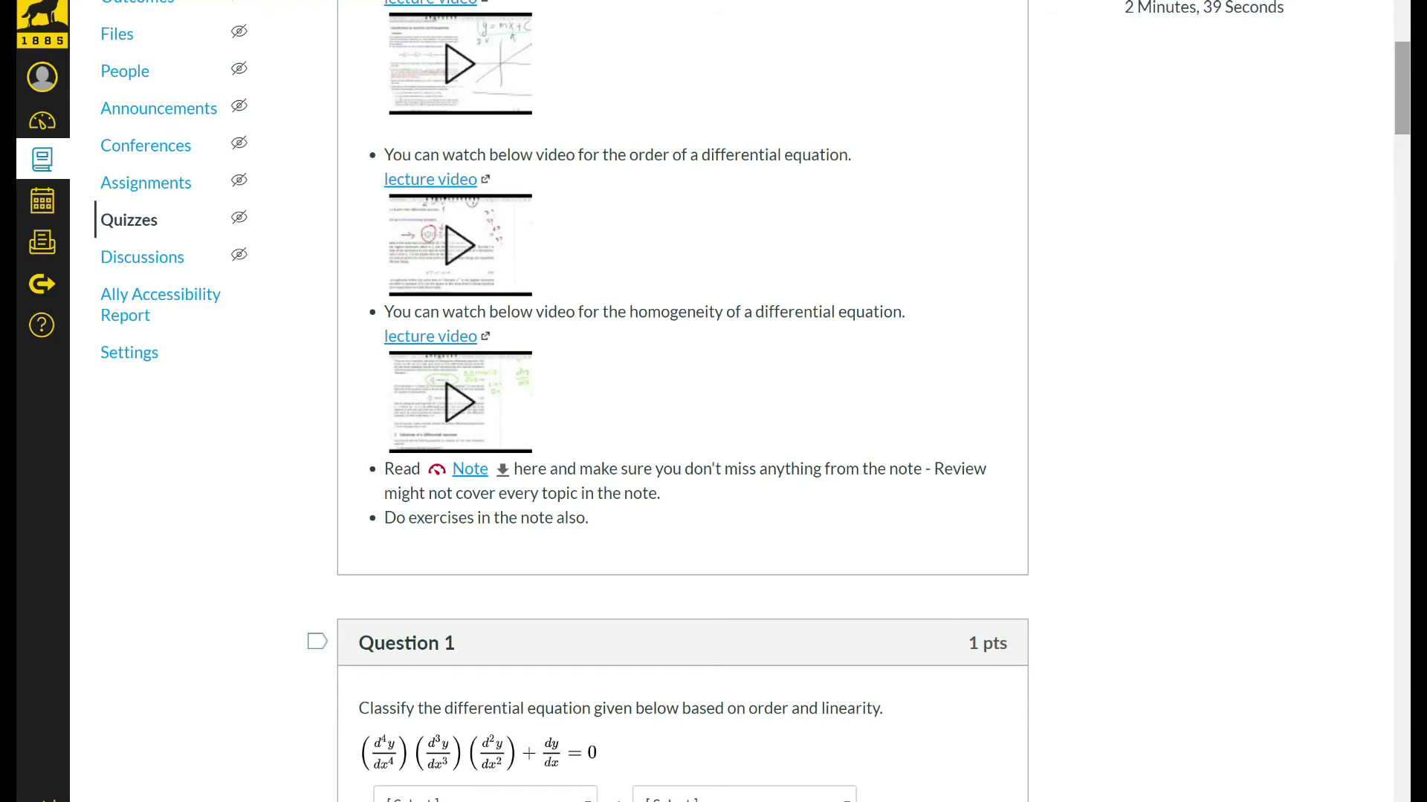
{"action": "scroll", "coordinate": [682, 401], "scroll_direction": "down", "scroll_amount": 8}
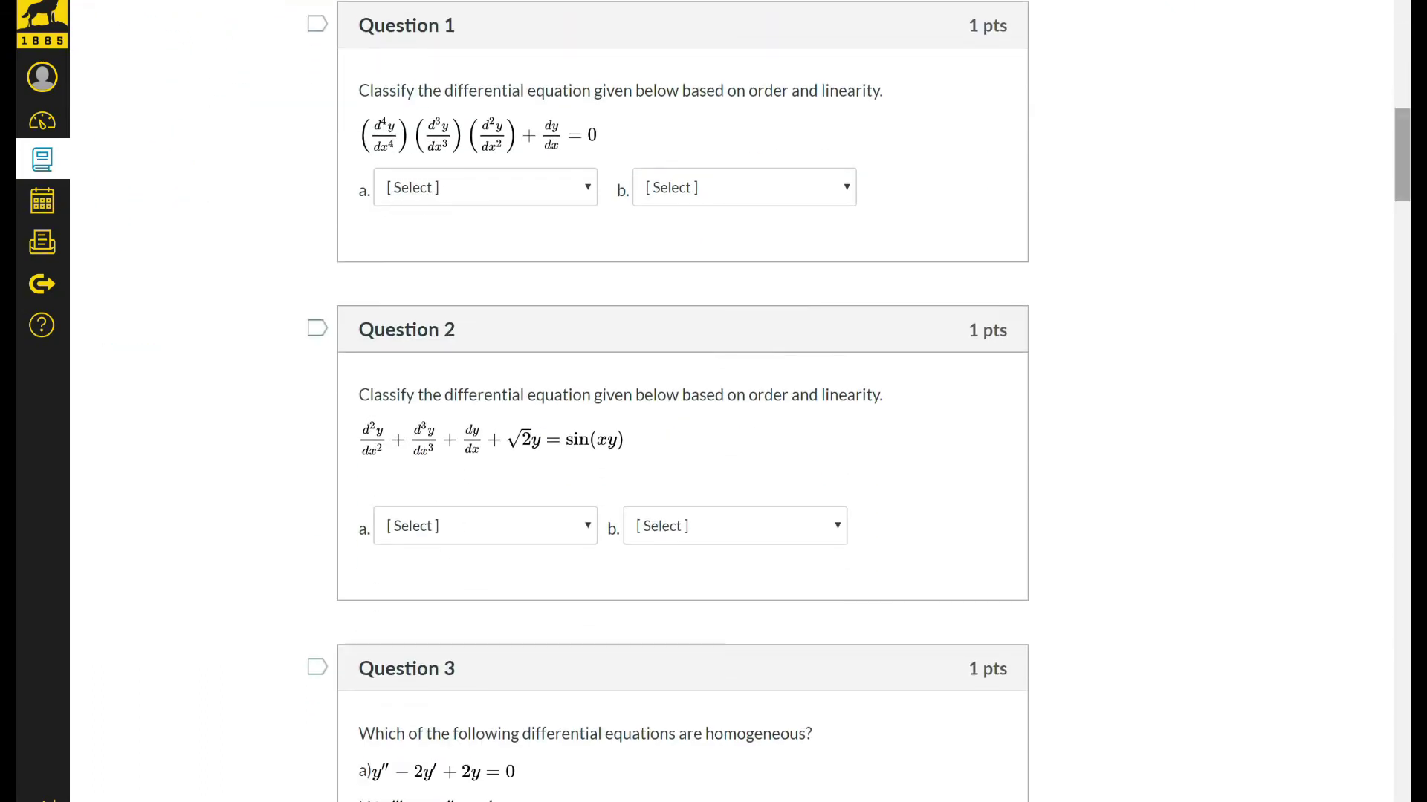
{"action": "scroll", "coordinate": [683, 401], "scroll_direction": "down", "scroll_amount": 20}
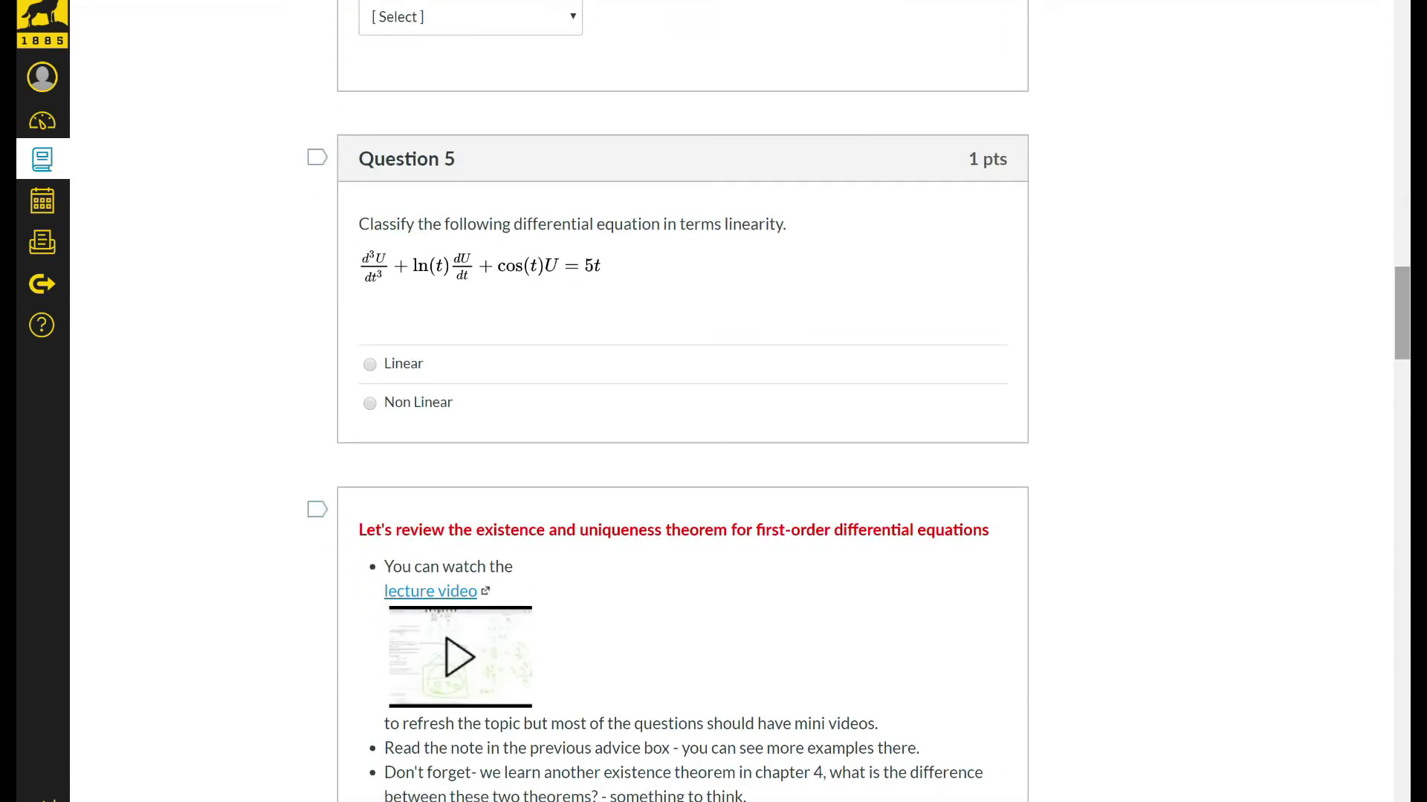
{"action": "scroll", "coordinate": [682, 402], "scroll_direction": "down", "scroll_amount": 6}
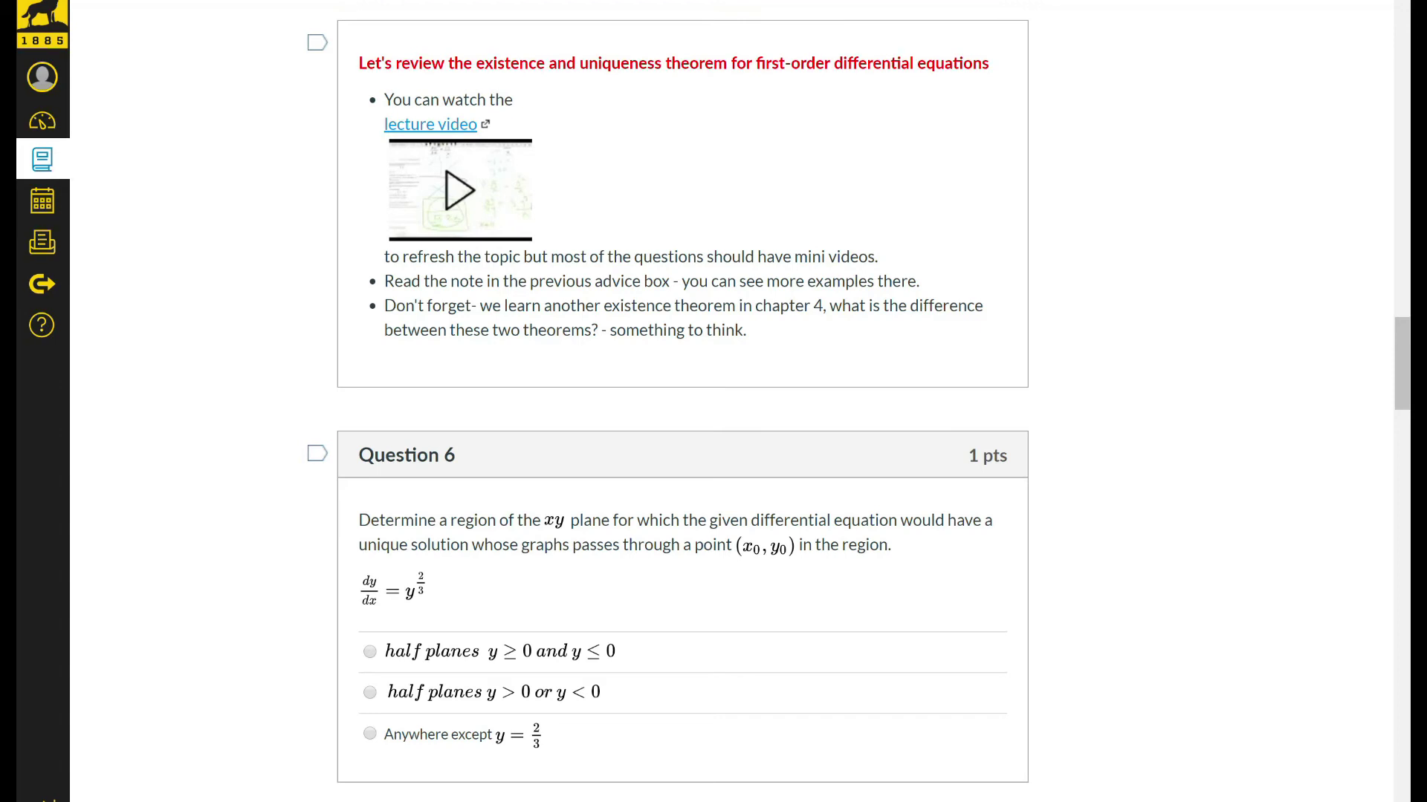
{"action": "scroll", "coordinate": [682, 401], "scroll_direction": "down", "scroll_amount": 6}
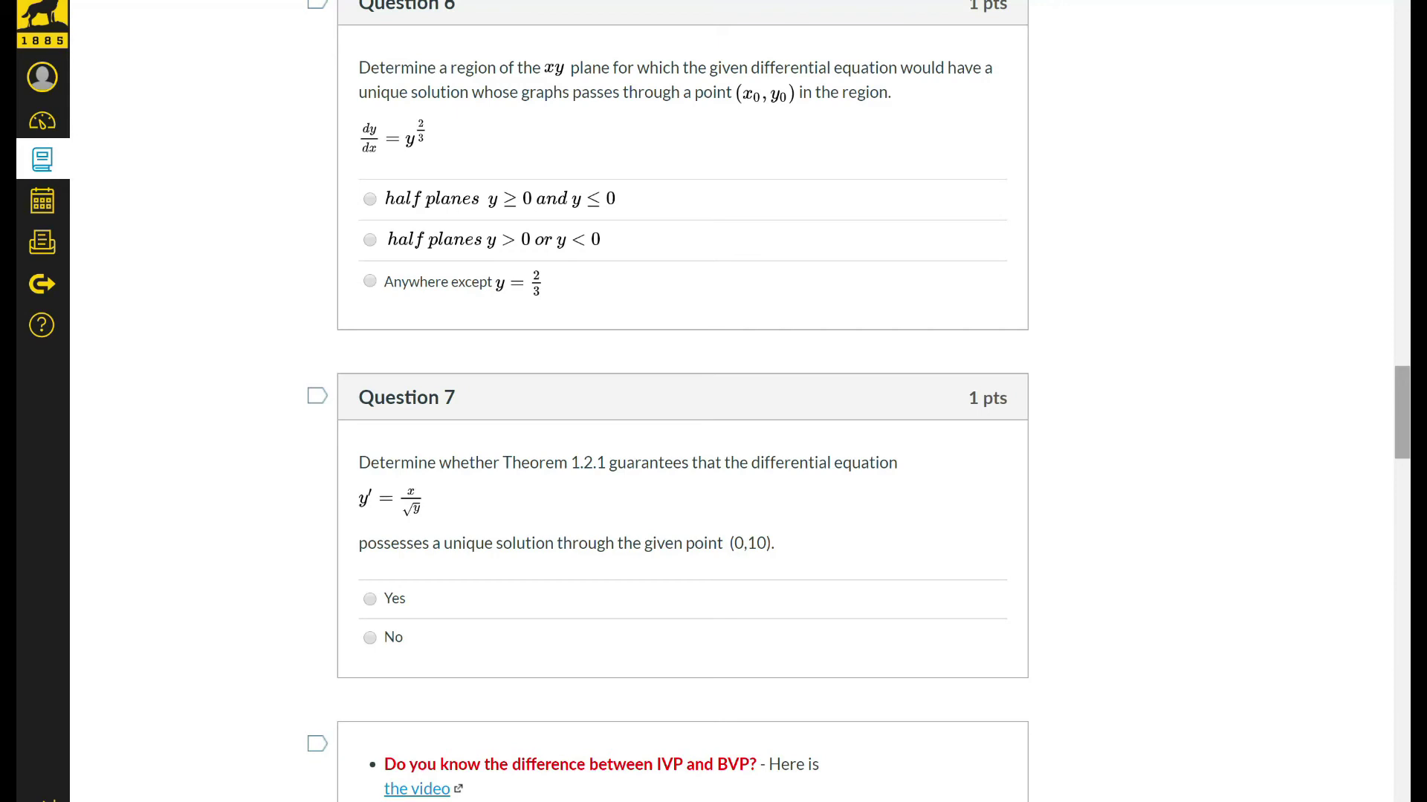
{"action": "scroll", "coordinate": [682, 401], "scroll_direction": "up", "scroll_amount": 20}
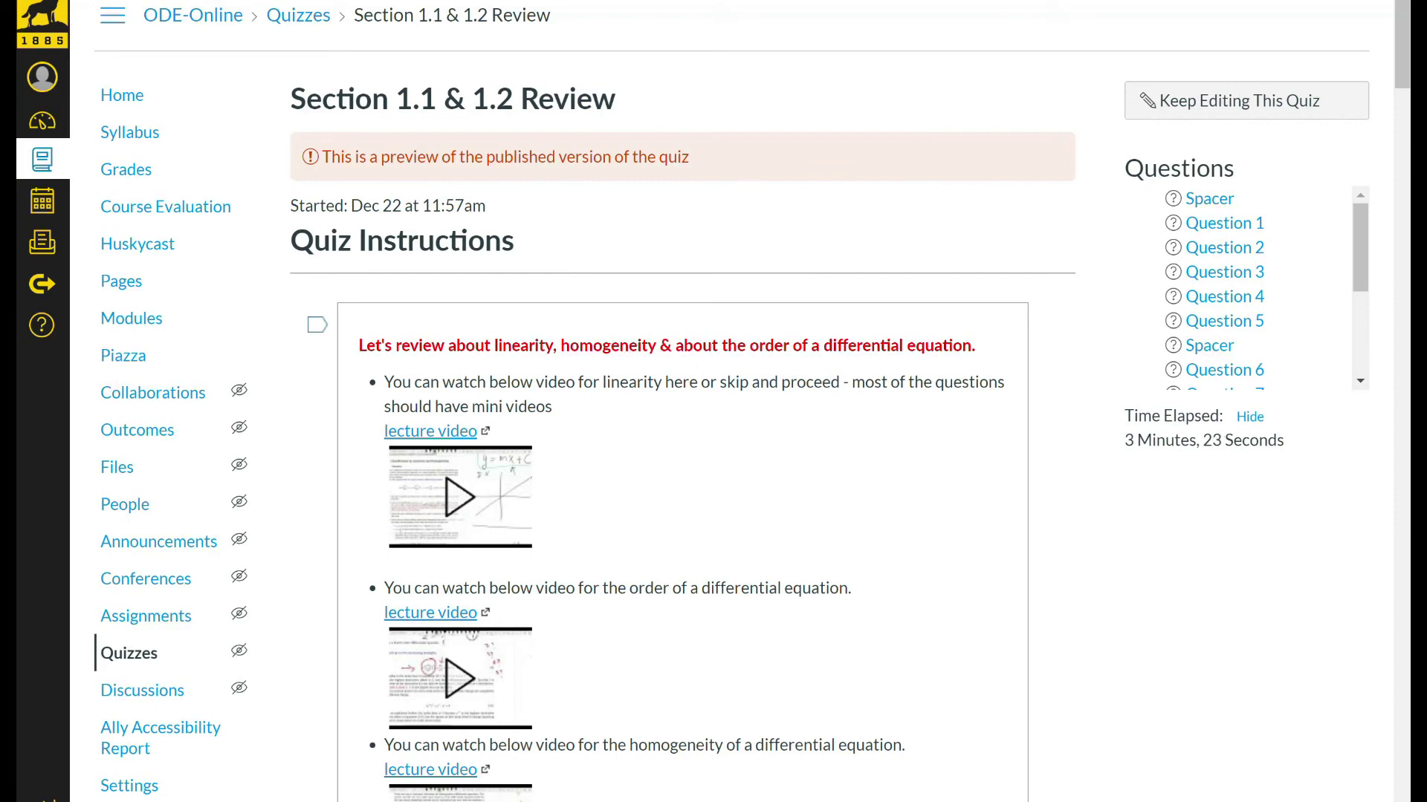
Switch back to the course's Modules page, examine the Week 1 video lessons and quizzes, and collapse that module.
{"action": "key", "text": "ctrl+Tab"}
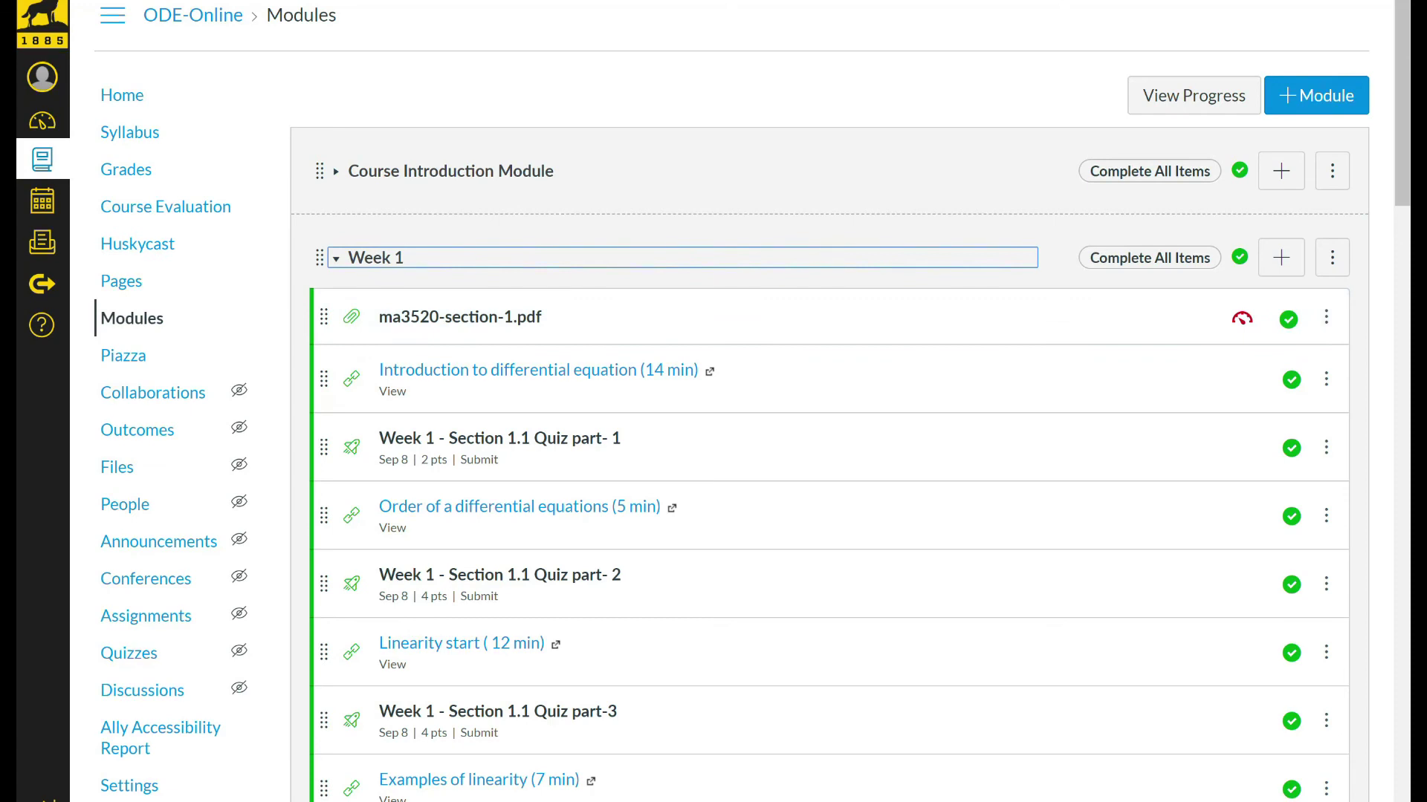
{"action": "scroll", "coordinate": [743, 402], "scroll_direction": "down", "scroll_amount": 10}
{"action": "scroll", "coordinate": [743, 401], "scroll_direction": "down", "scroll_amount": 7}
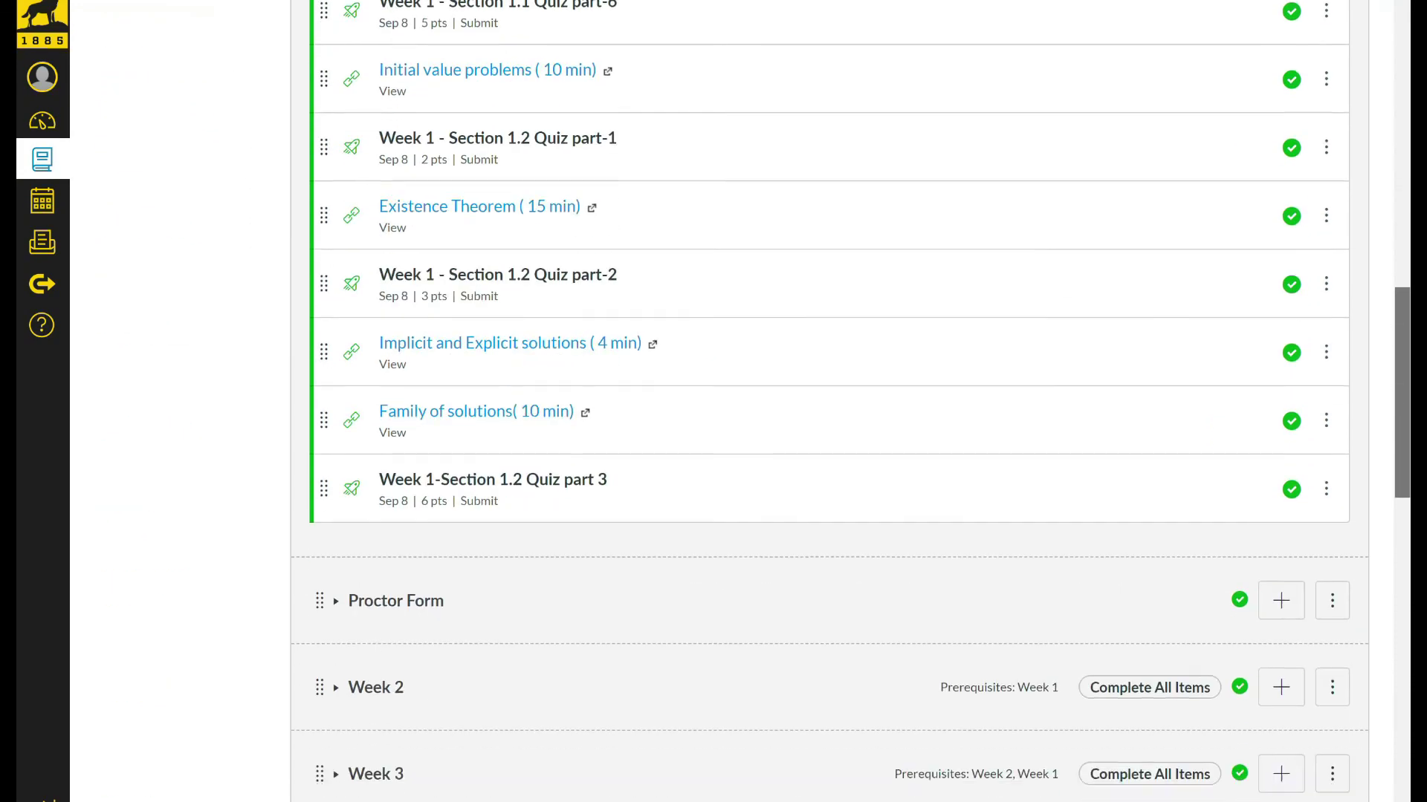
{"action": "scroll", "coordinate": [743, 402], "scroll_direction": "up", "scroll_amount": 11}
{"action": "scroll", "coordinate": [743, 401], "scroll_direction": "down", "scroll_amount": 12}
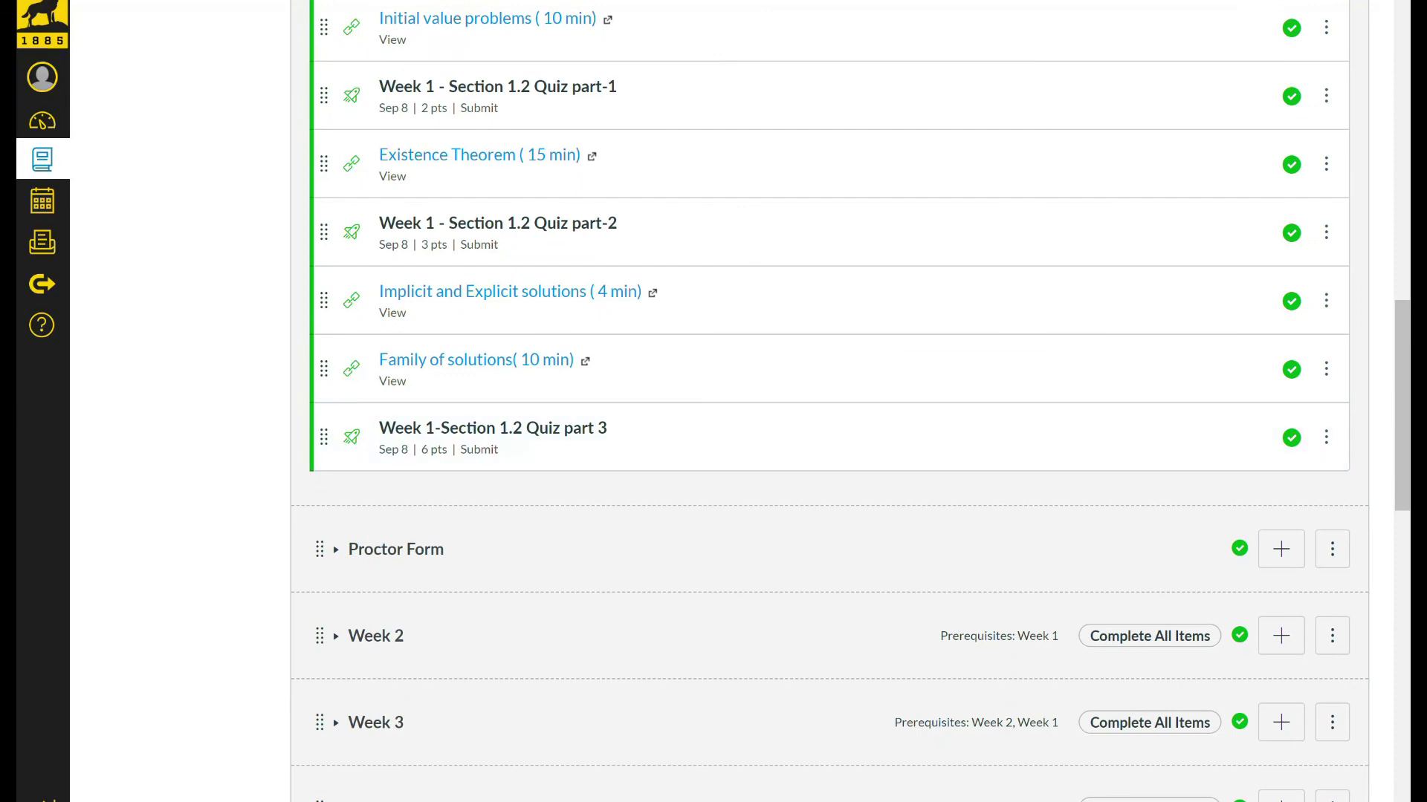
{"action": "left_click_drag", "start_coordinate": [1402, 416], "coordinate": [1402, 154]}
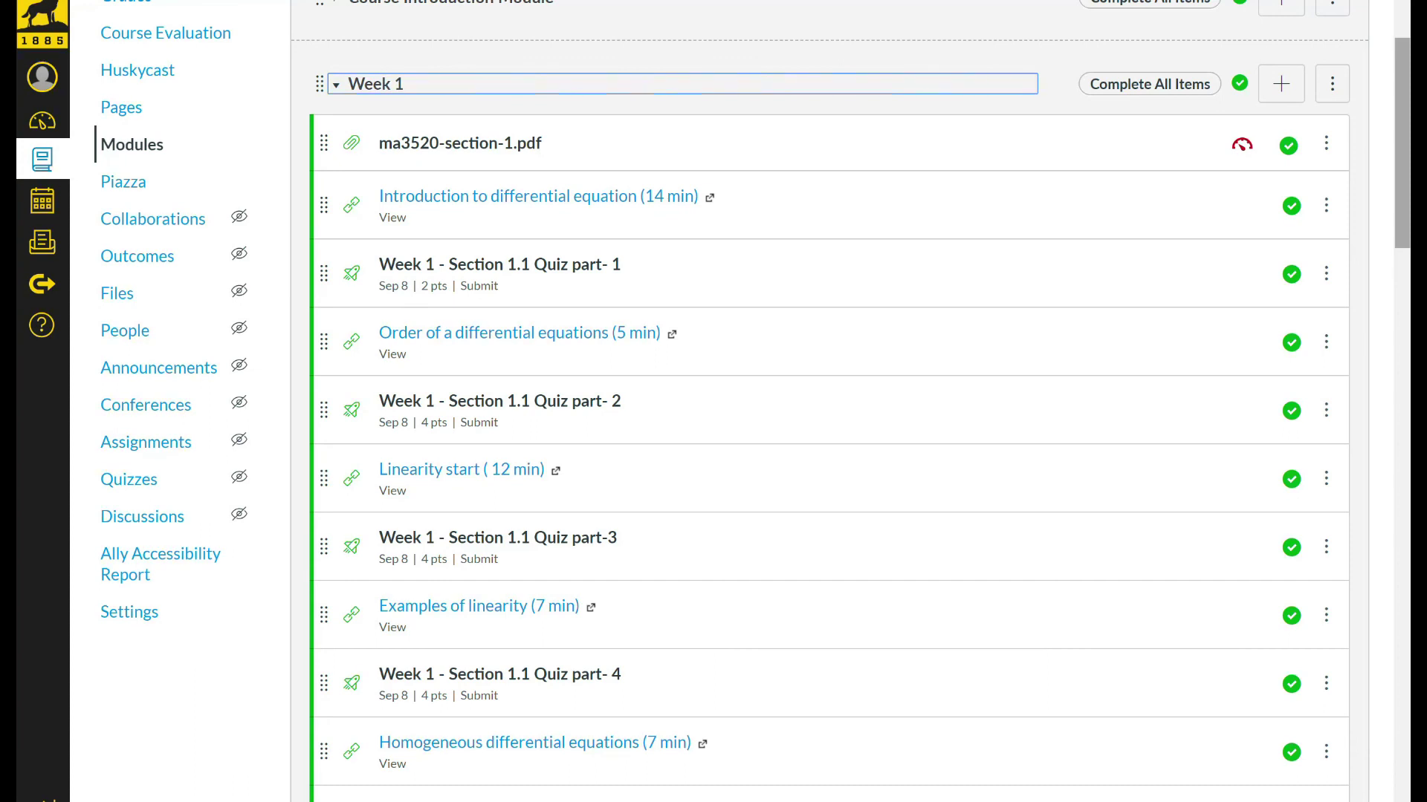
{"action": "key", "text": "Return"}
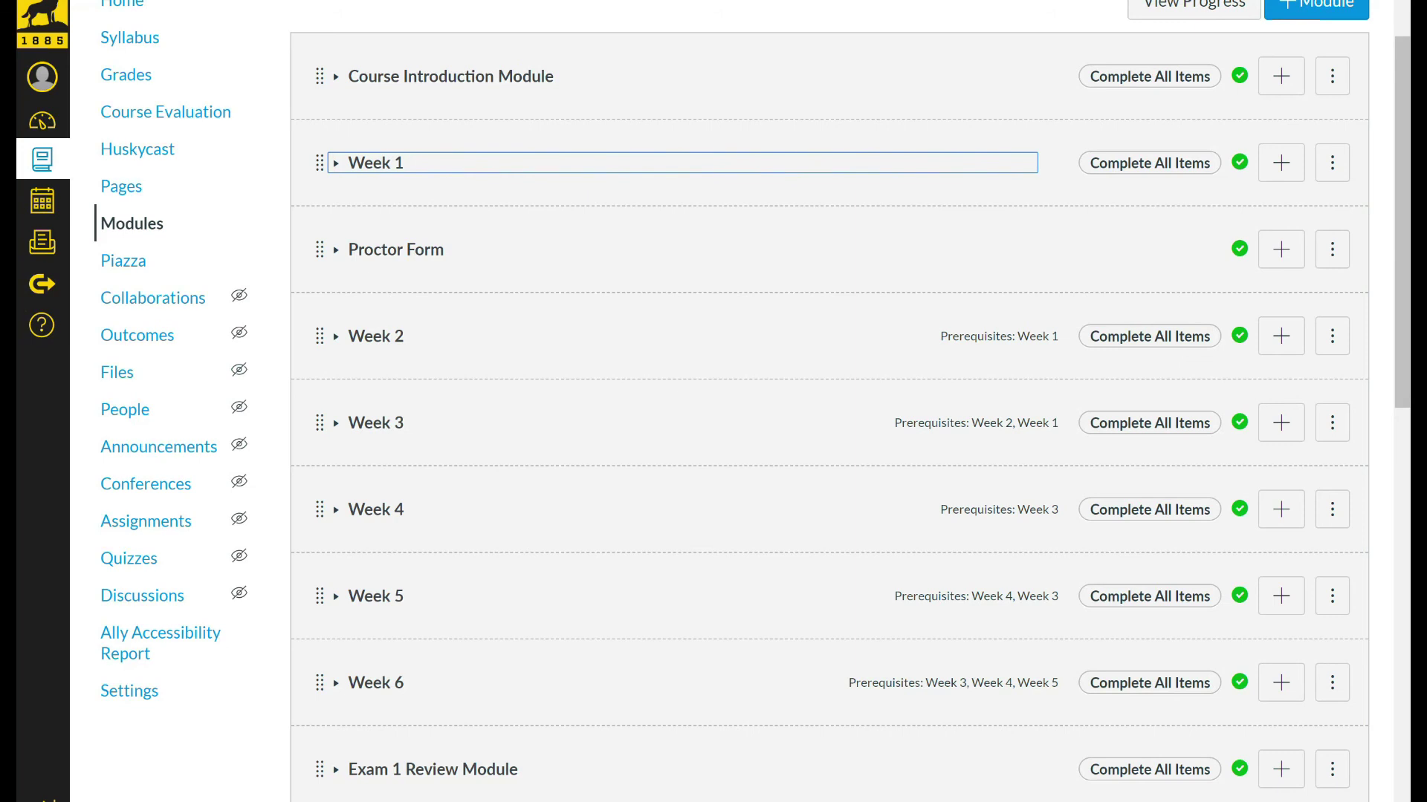
Expand the Course Introduction Module to examine its syllabus, videos and quizzes, and collapse it again.
{"action": "key", "text": "shift+Tab"}
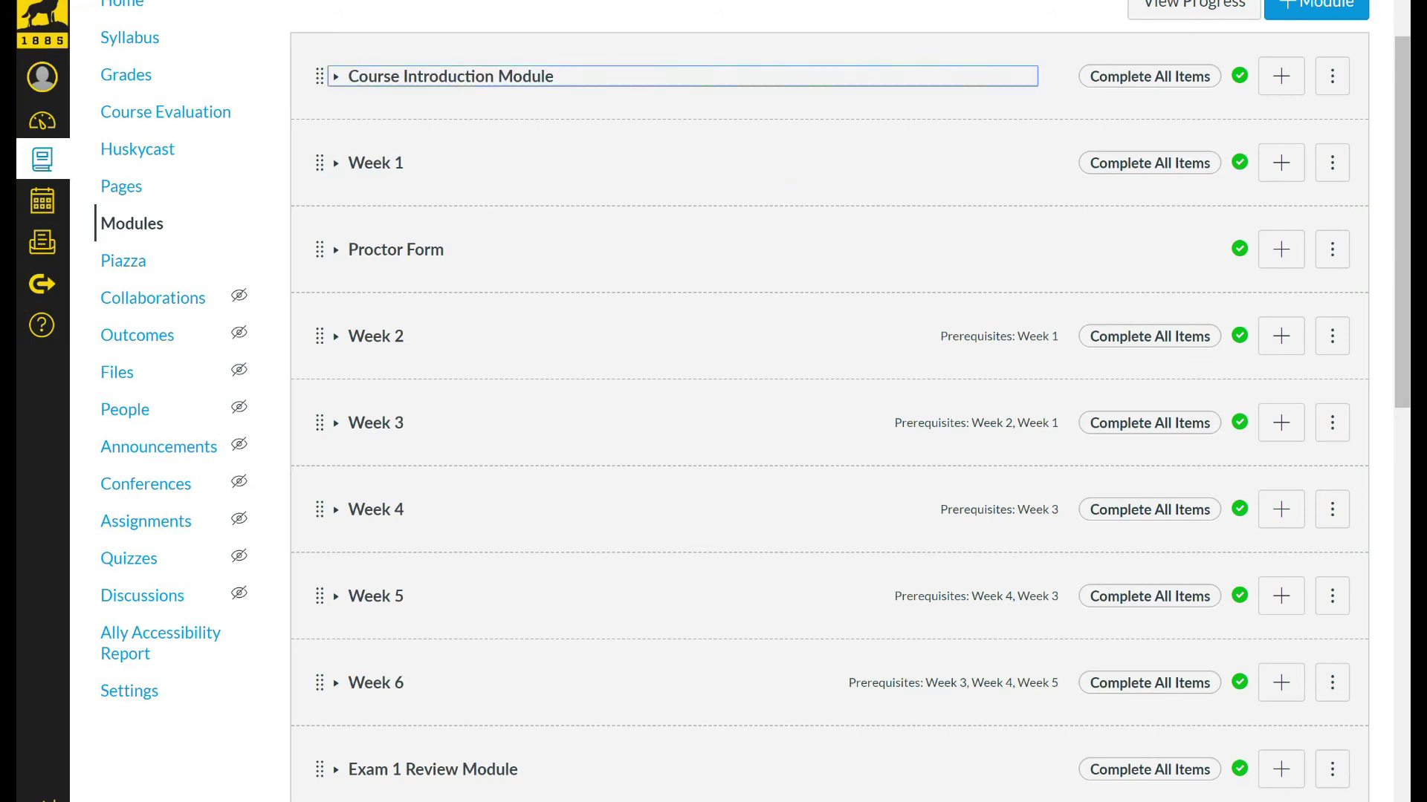
{"action": "key", "text": "Return"}
{"action": "left_click_drag", "start_coordinate": [1402, 136], "coordinate": [1402, 141]}
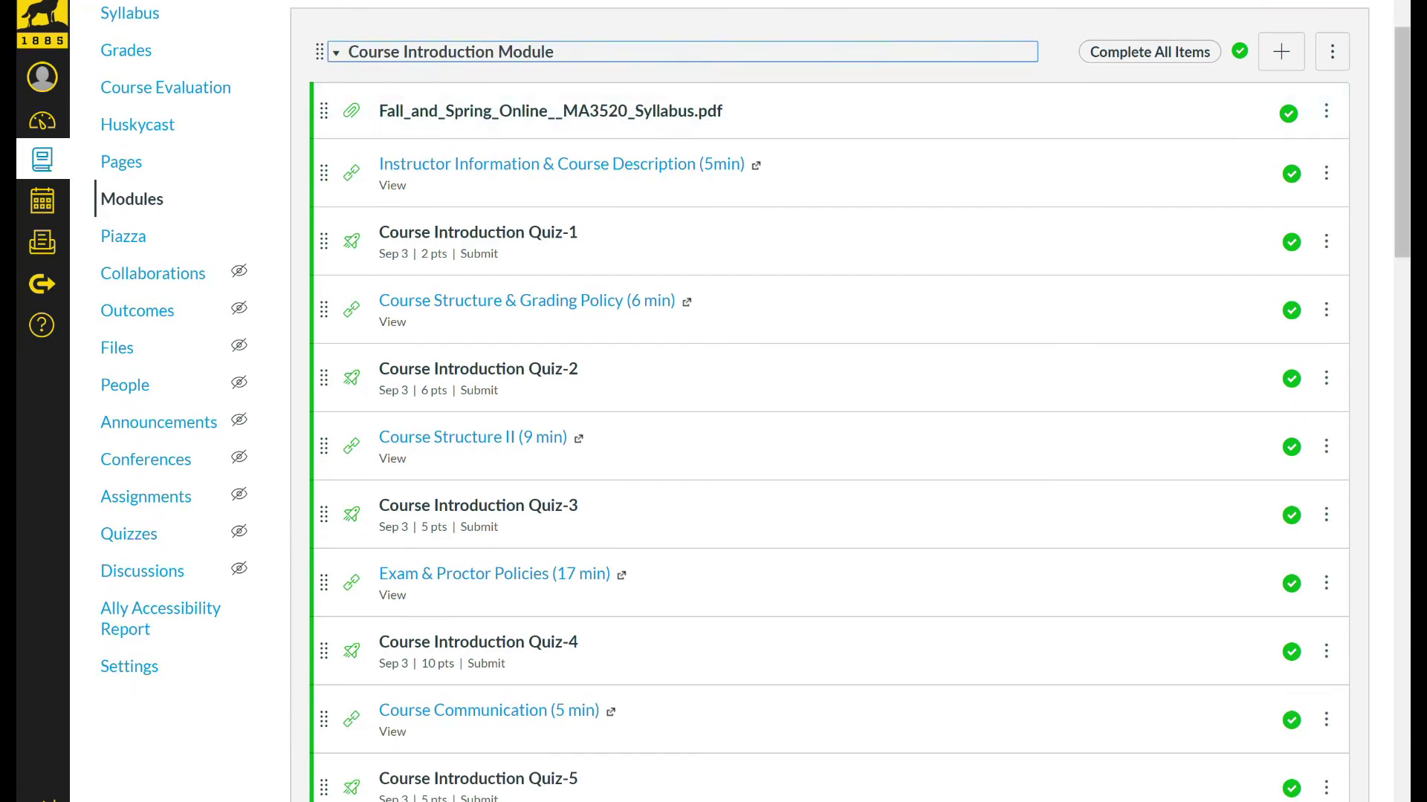
{"action": "left_click_drag", "start_coordinate": [1402, 142], "coordinate": [1402, 125]}
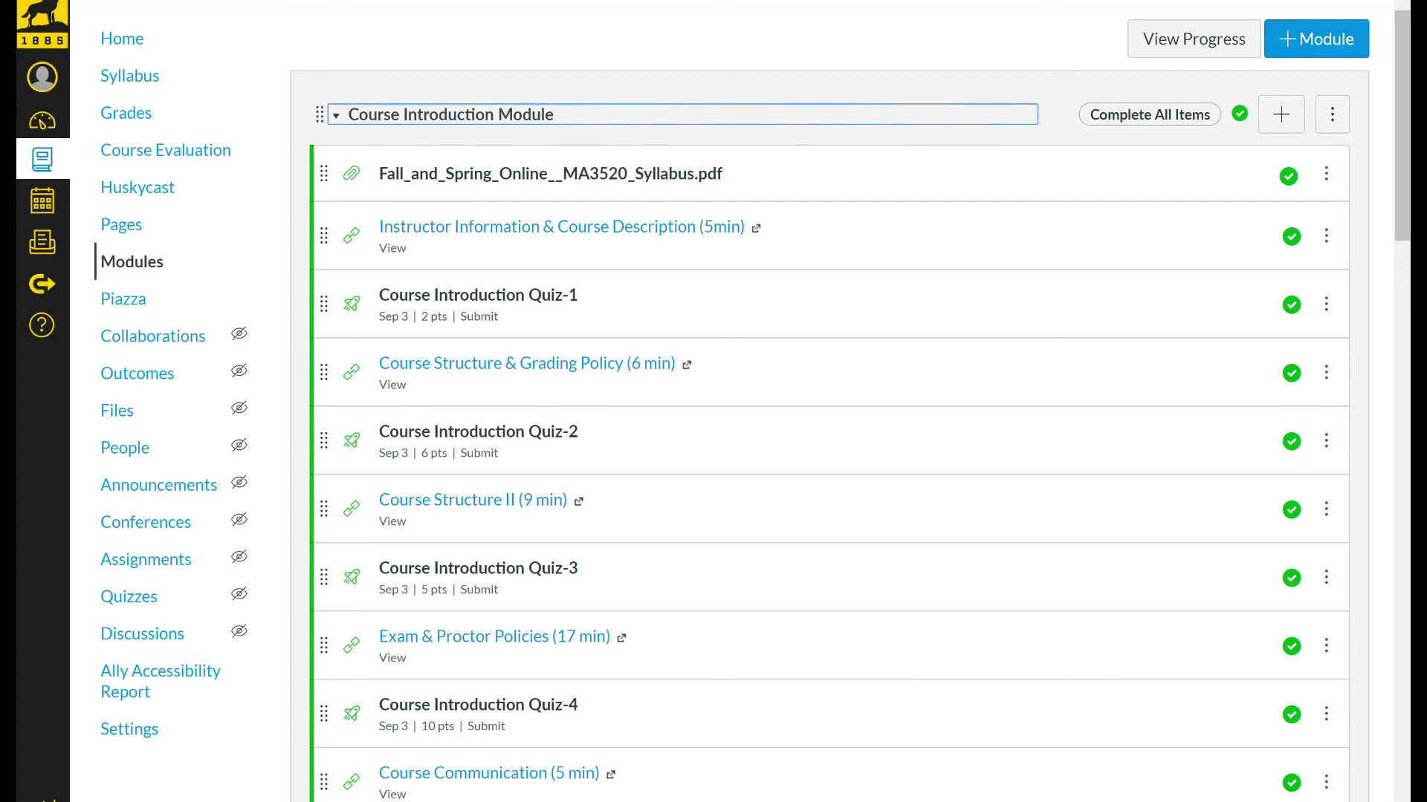
{"action": "key", "text": "Return"}
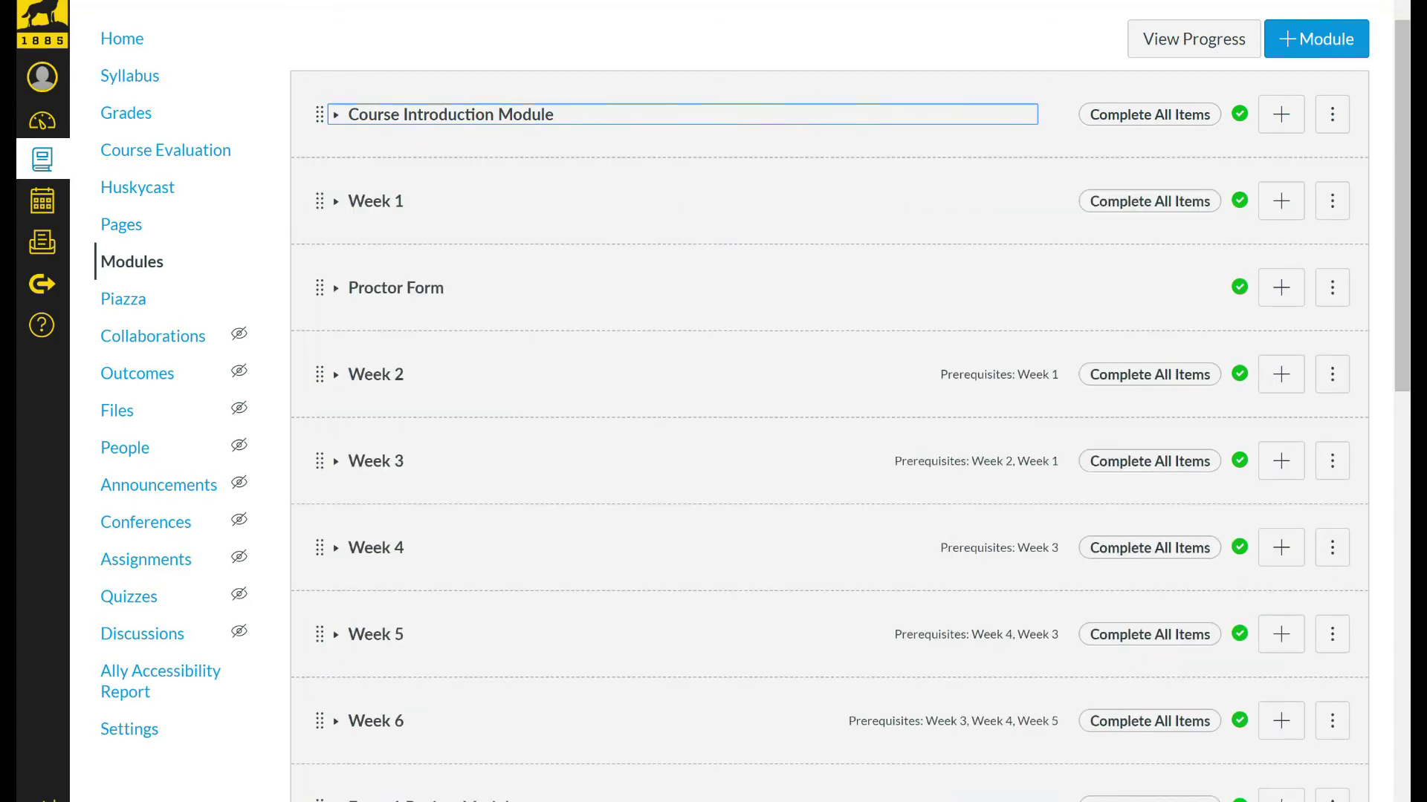